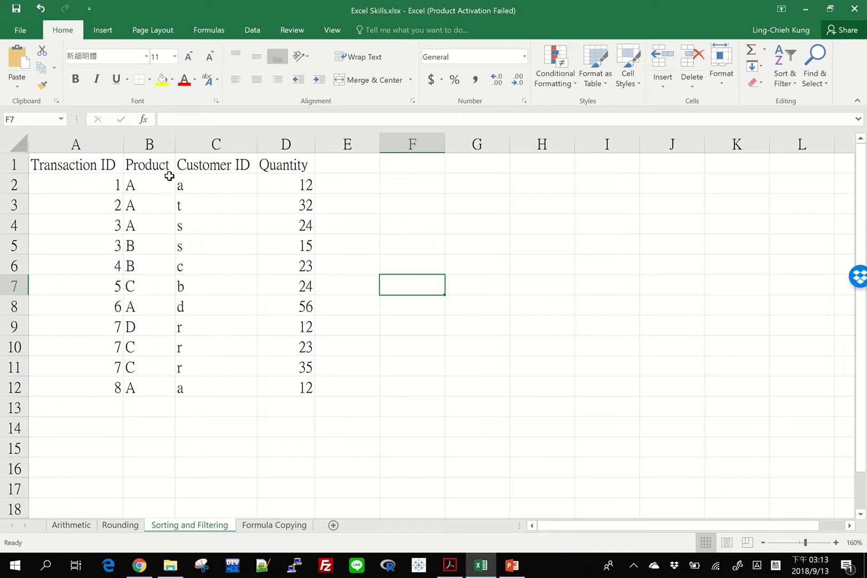
Examine the transaction table's columns and individual cells
drag(151, 166, 141, 390)
drag(214, 165, 219, 397)
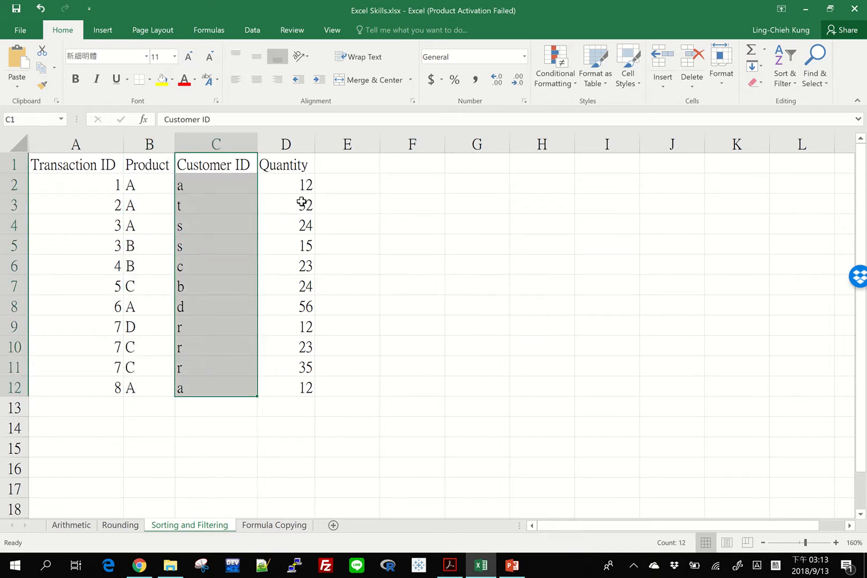
click(78, 167)
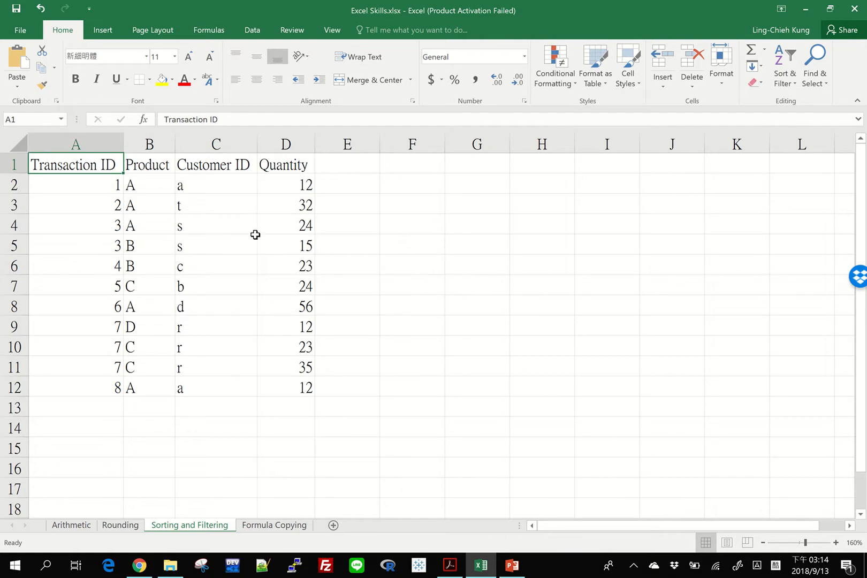
click(64, 181)
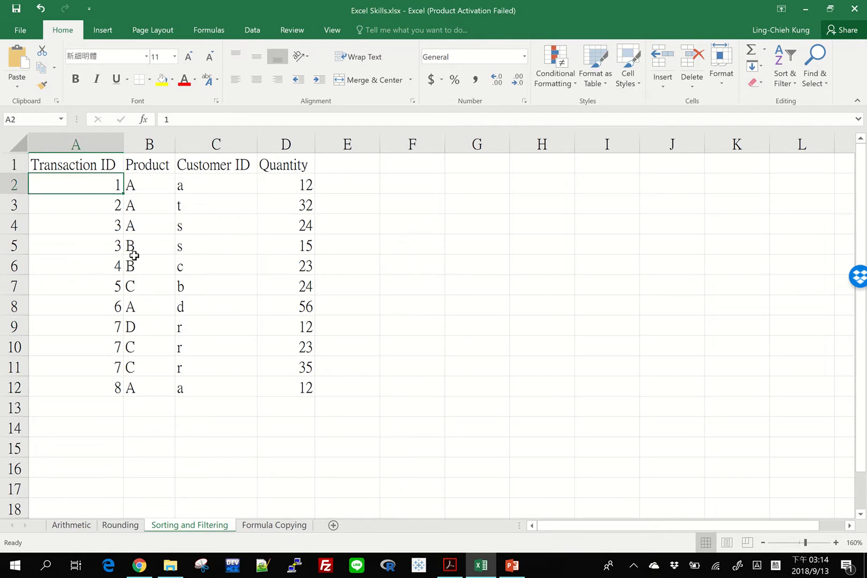
click(159, 182)
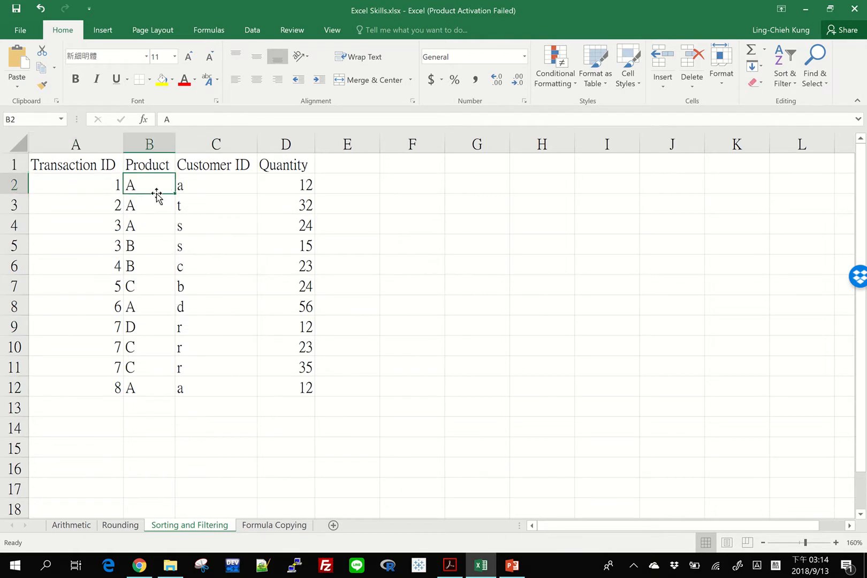
click(218, 189)
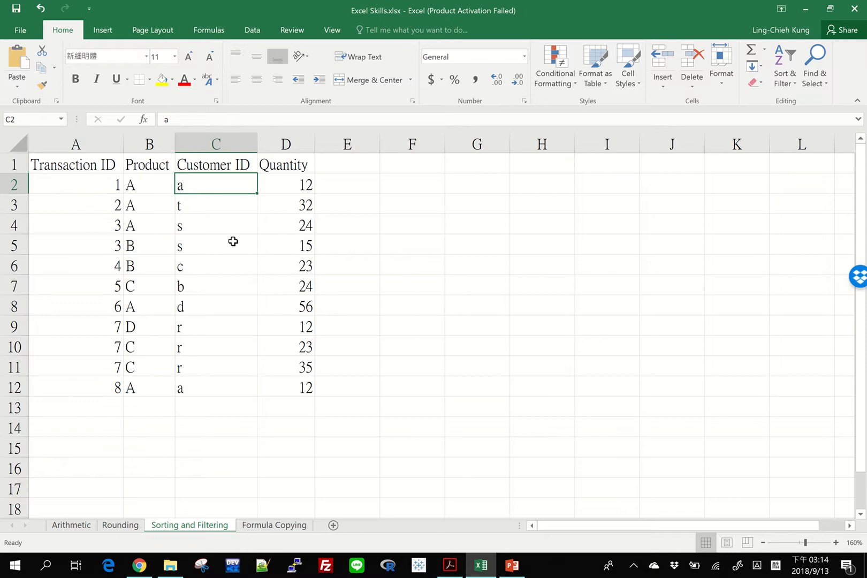
click(275, 184)
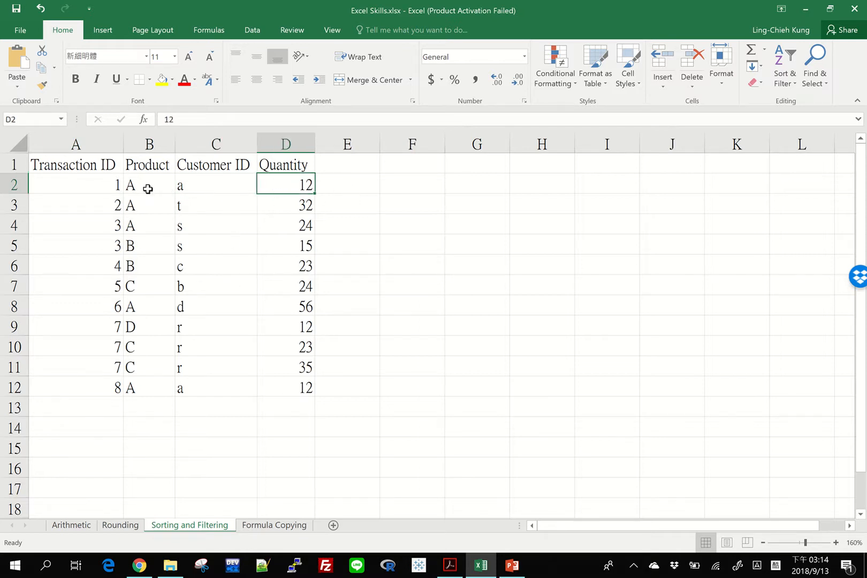
click(147, 188)
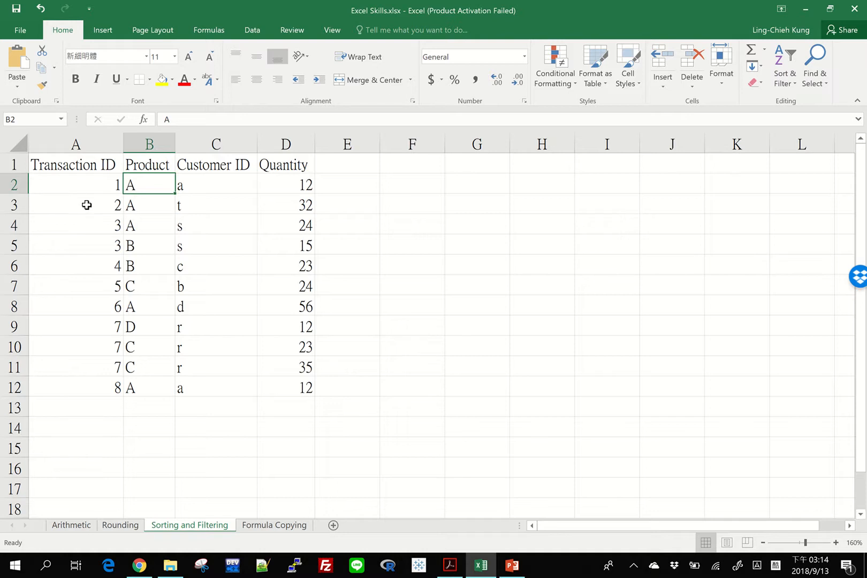
Examine the rows that share transaction IDs and customers
click(86, 205)
drag(80, 228, 80, 245)
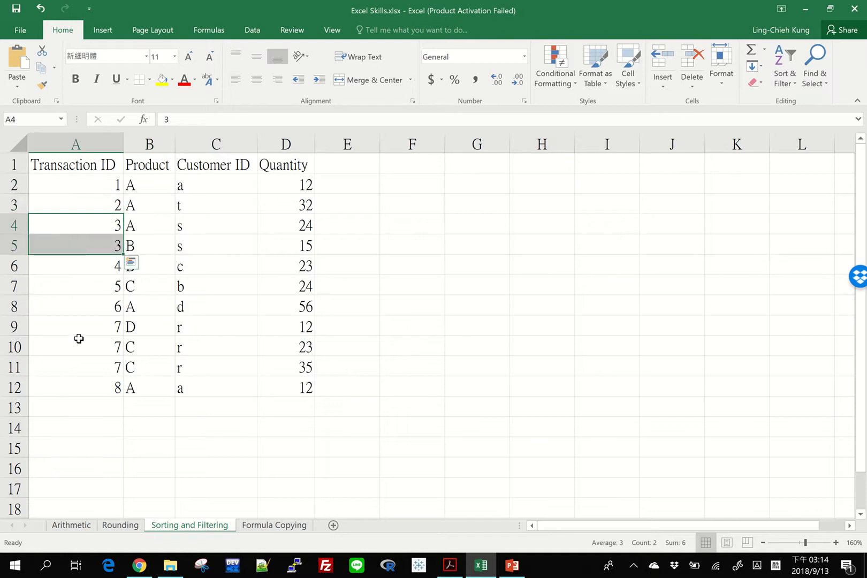
drag(208, 229, 213, 243)
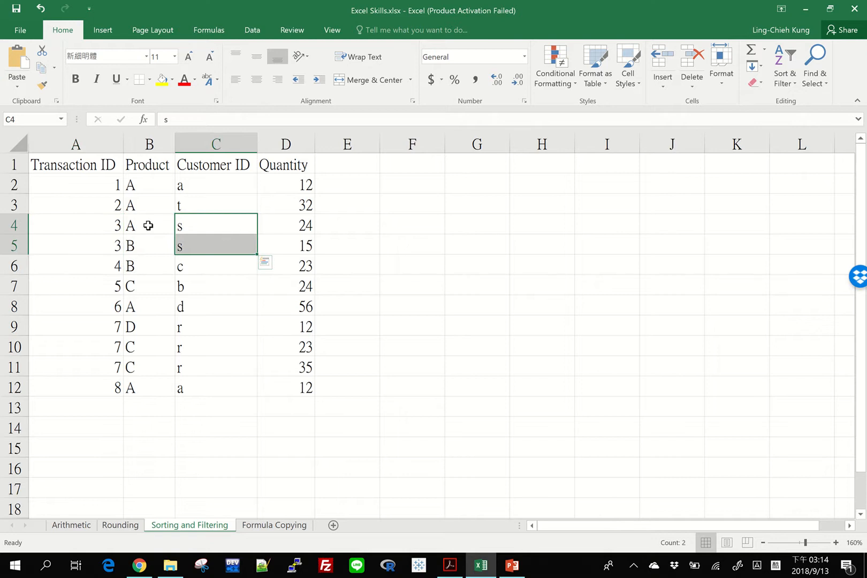
drag(149, 227, 150, 245)
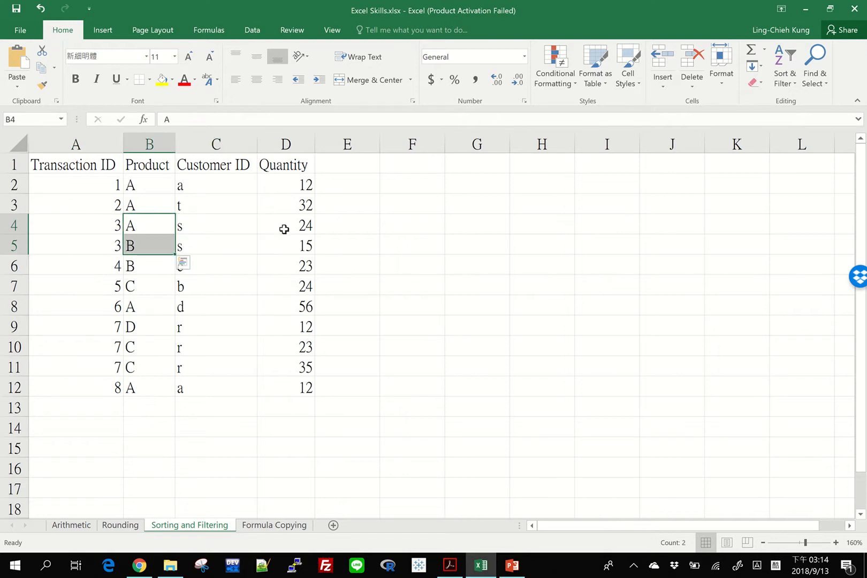
drag(285, 228, 285, 245)
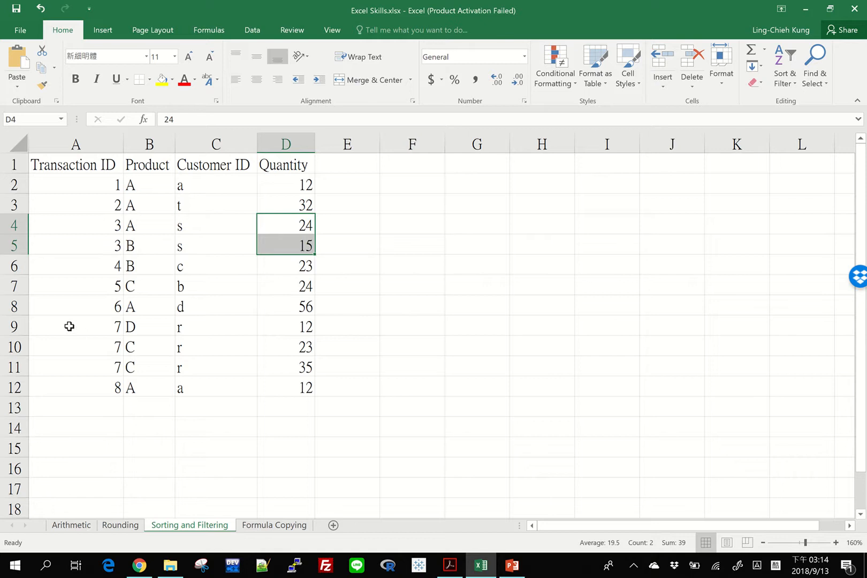
drag(70, 327, 74, 372)
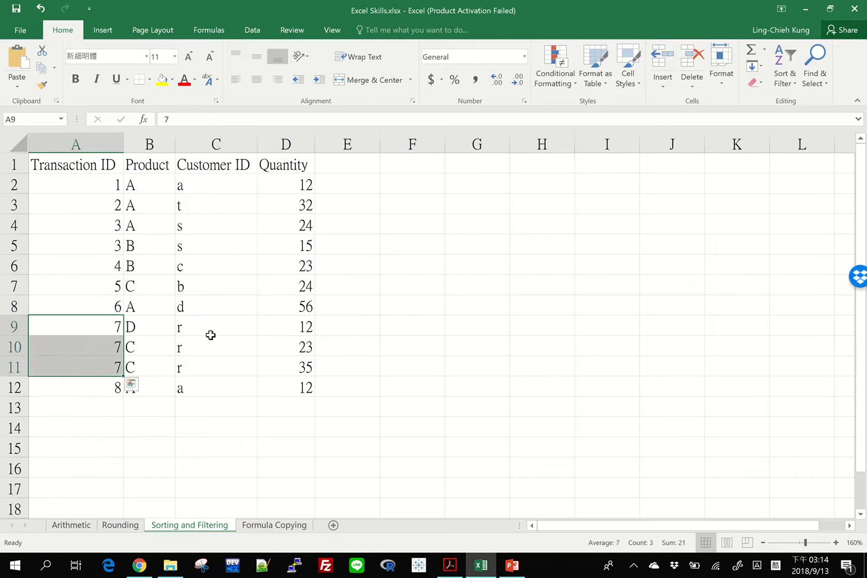
drag(213, 327, 152, 327)
drag(209, 347, 149, 348)
drag(211, 368, 155, 369)
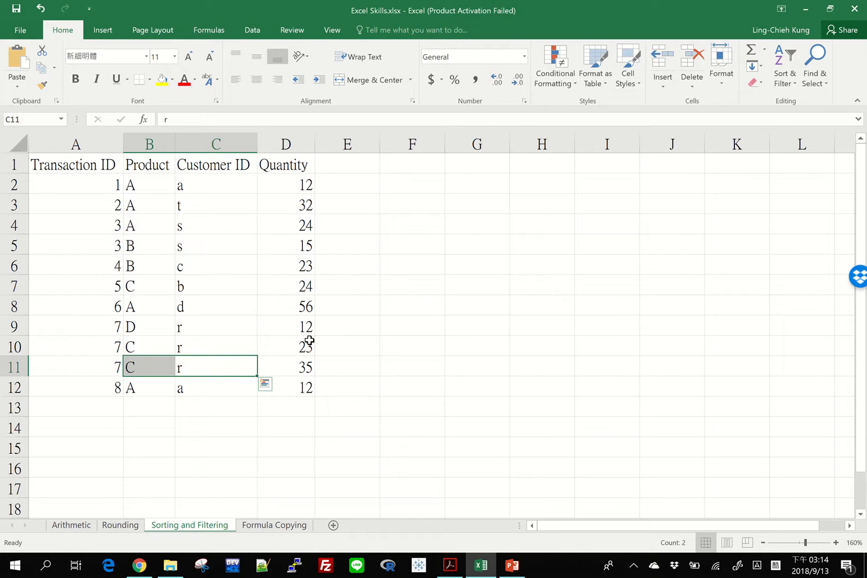
Sort the table by Product from A to Z
click(358, 313)
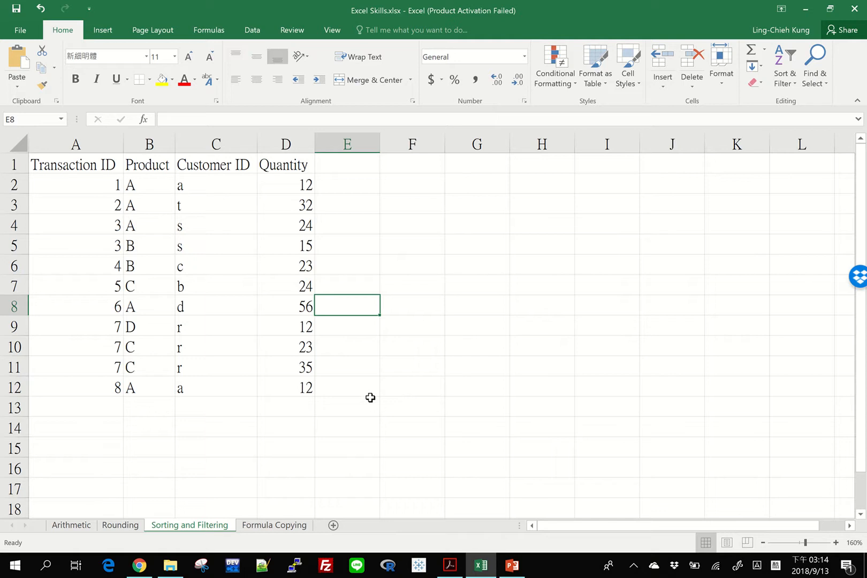
drag(142, 184, 140, 388)
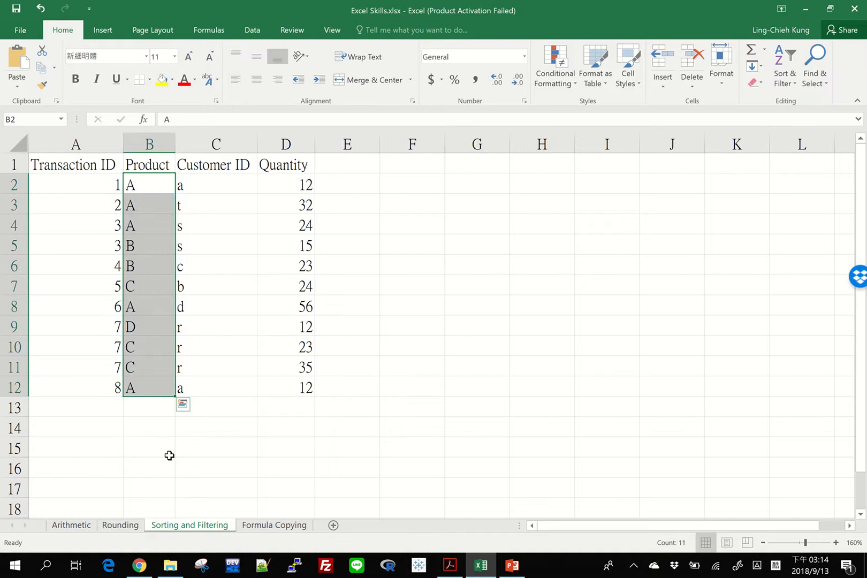
click(381, 369)
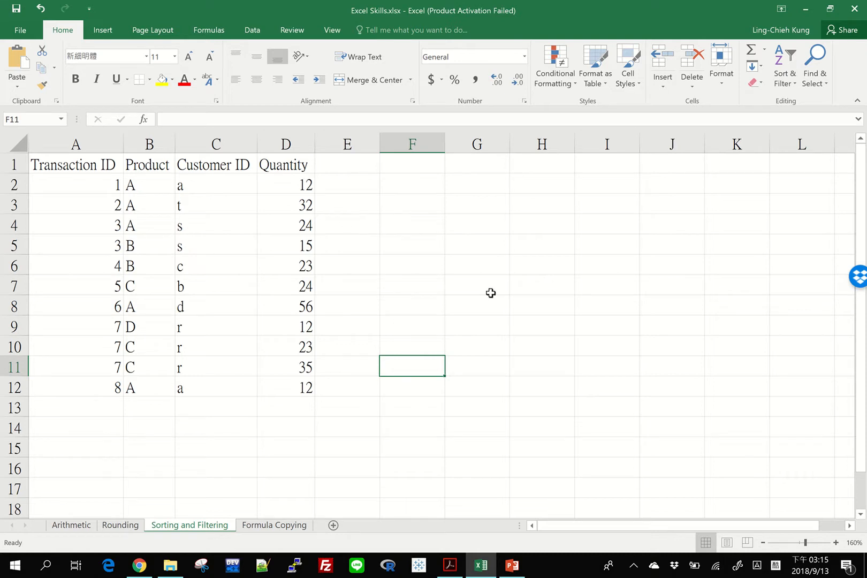
click(148, 268)
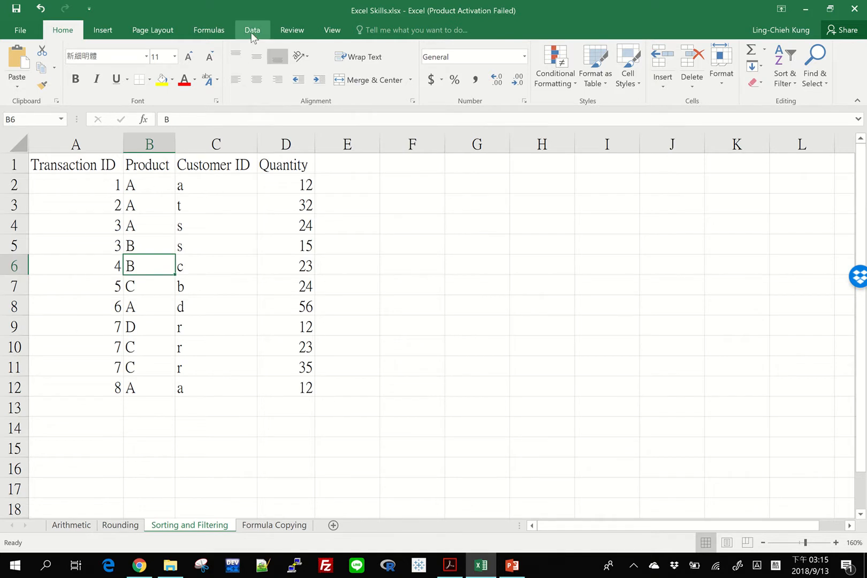
click(252, 31)
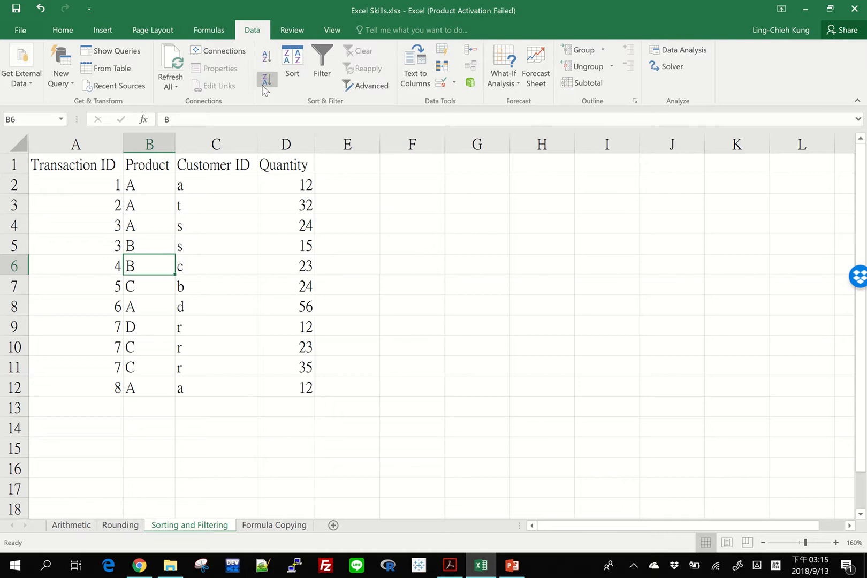
click(273, 57)
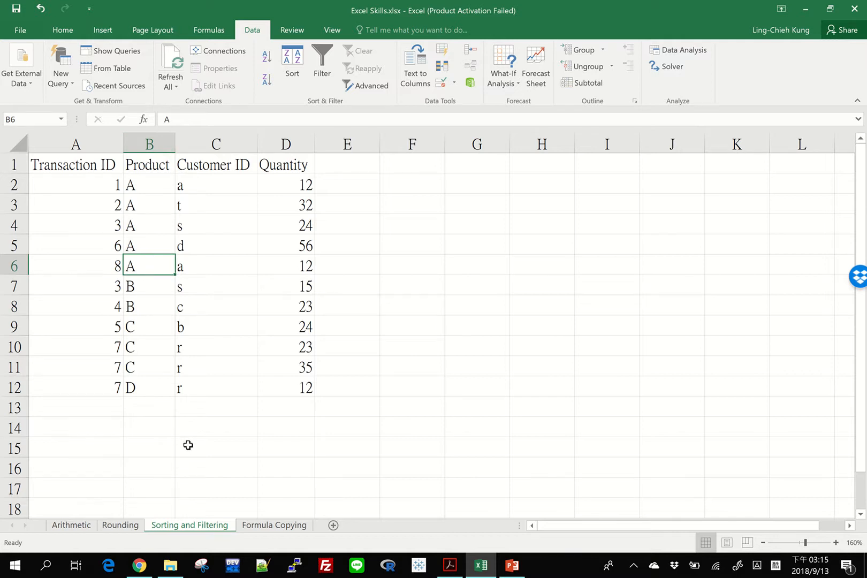
Sort the table by Customer ID from A to Z, then from Z to A
click(204, 220)
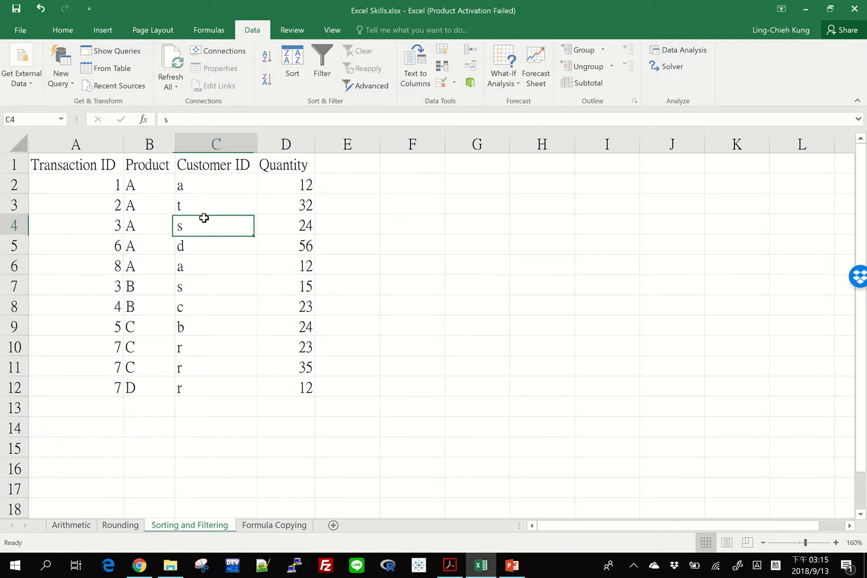
click(267, 58)
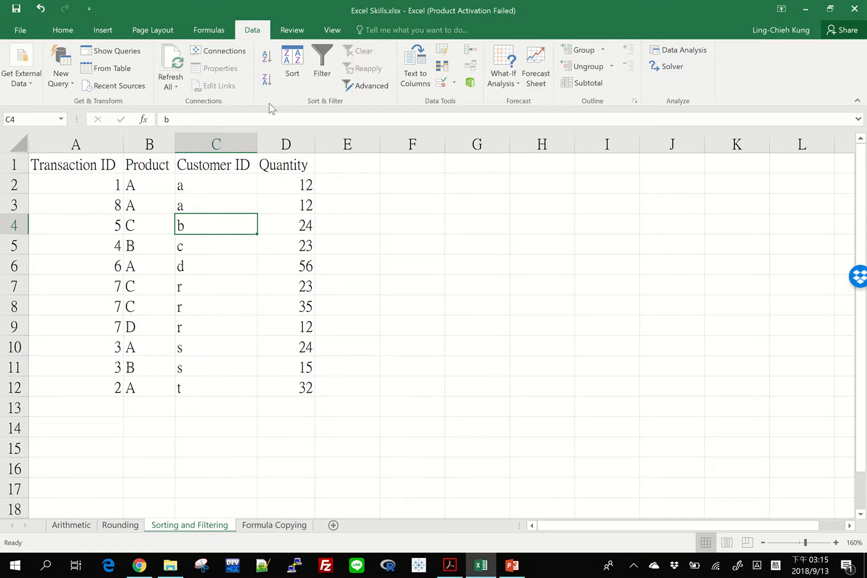
click(269, 81)
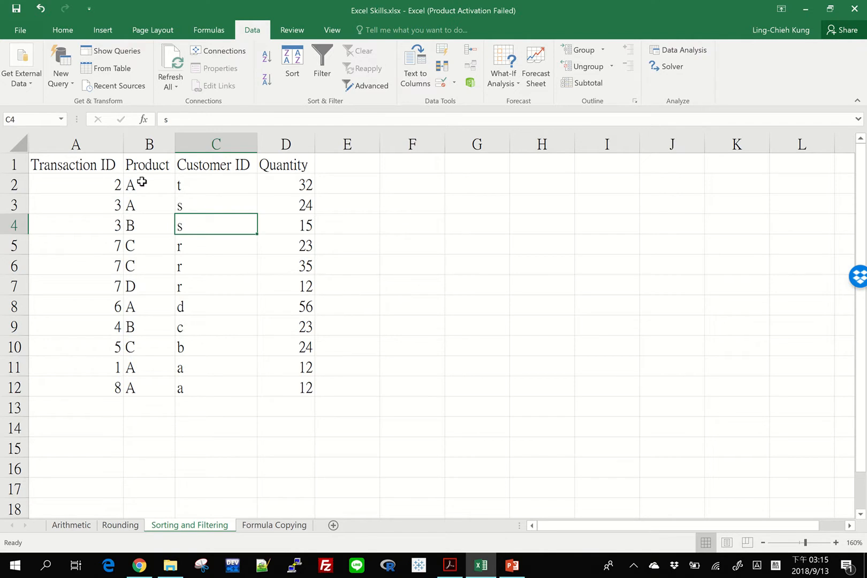
Sort the table by Quantity from smallest to largest
drag(91, 164, 289, 164)
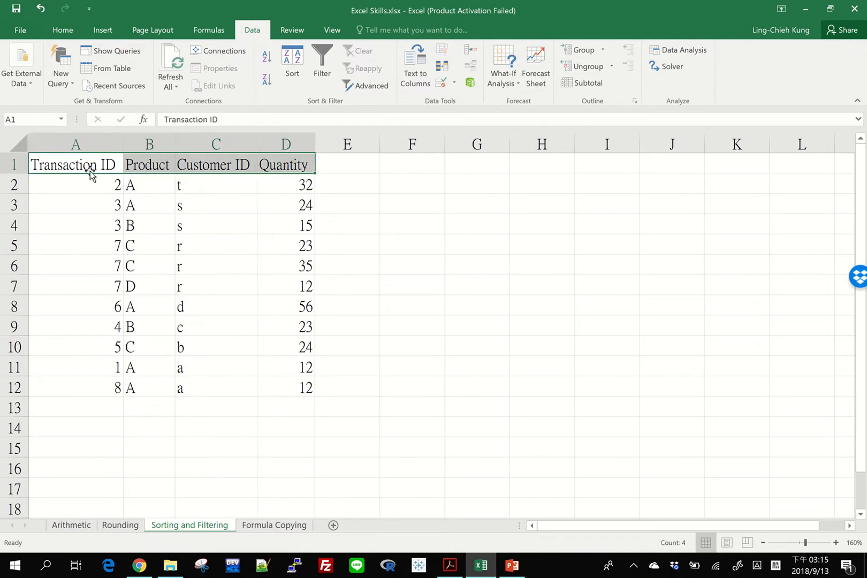
drag(90, 170, 292, 164)
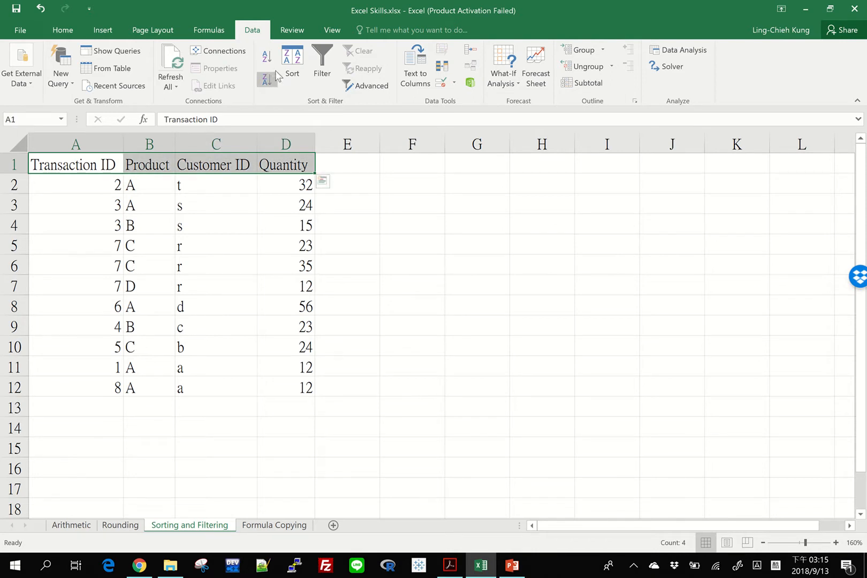
click(205, 309)
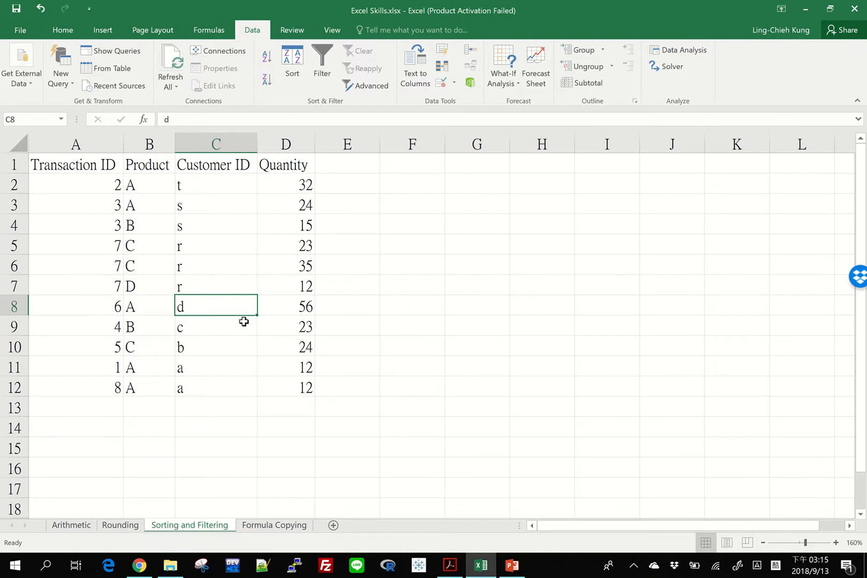
click(292, 233)
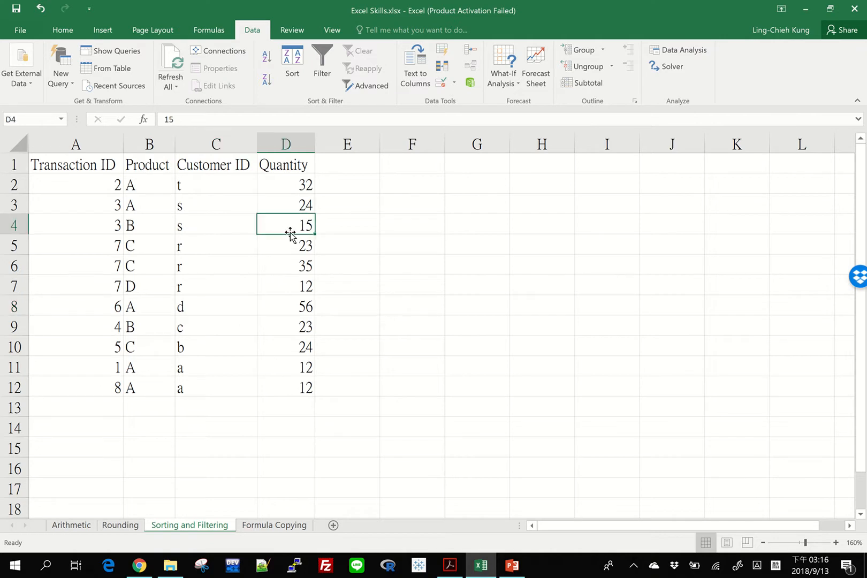
click(266, 55)
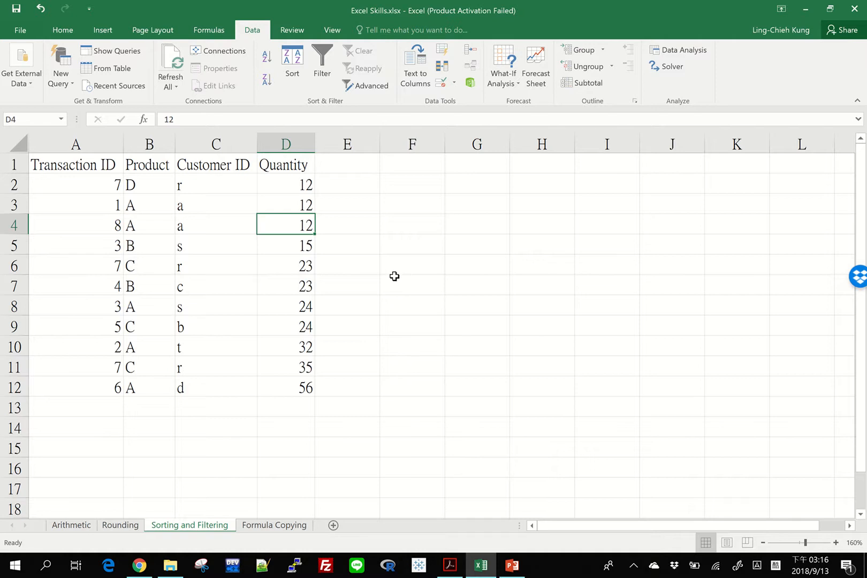
Examine the sorted rows and the Customer ID and Product columns
drag(291, 387, 39, 389)
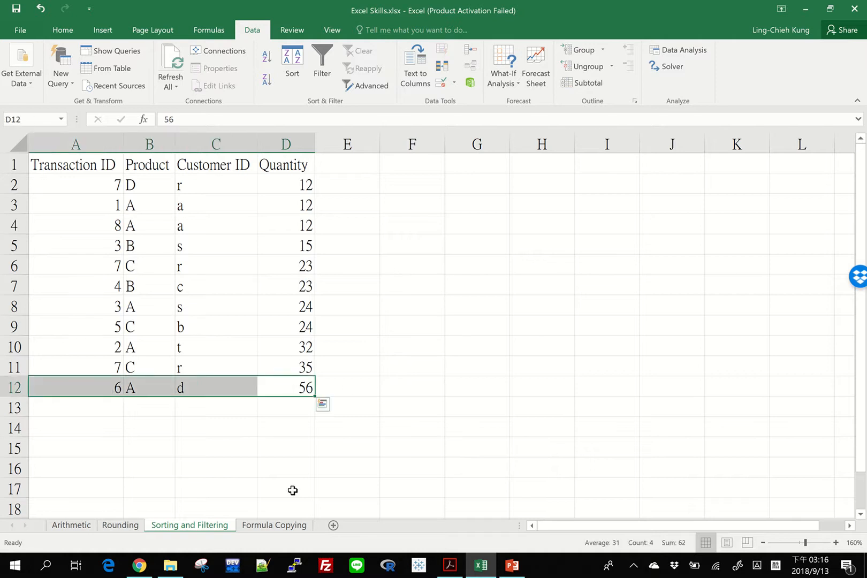
click(281, 389)
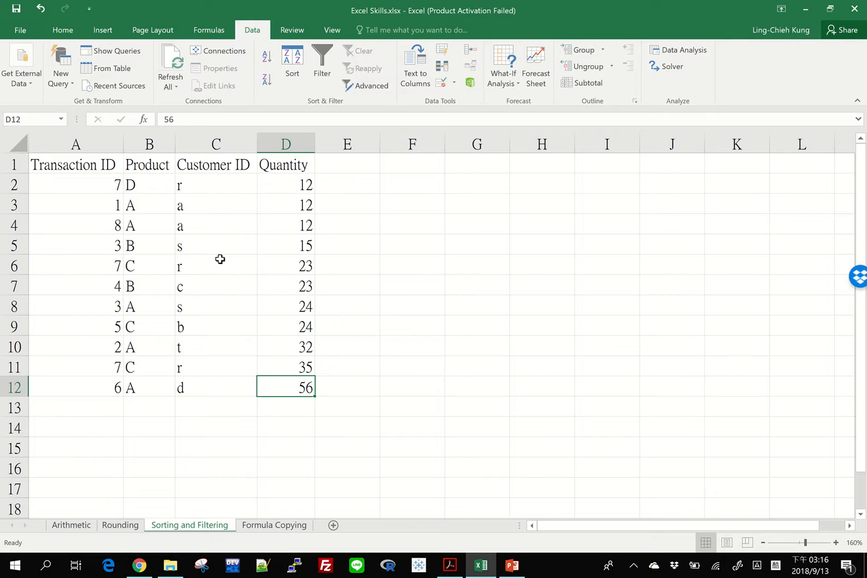
click(359, 265)
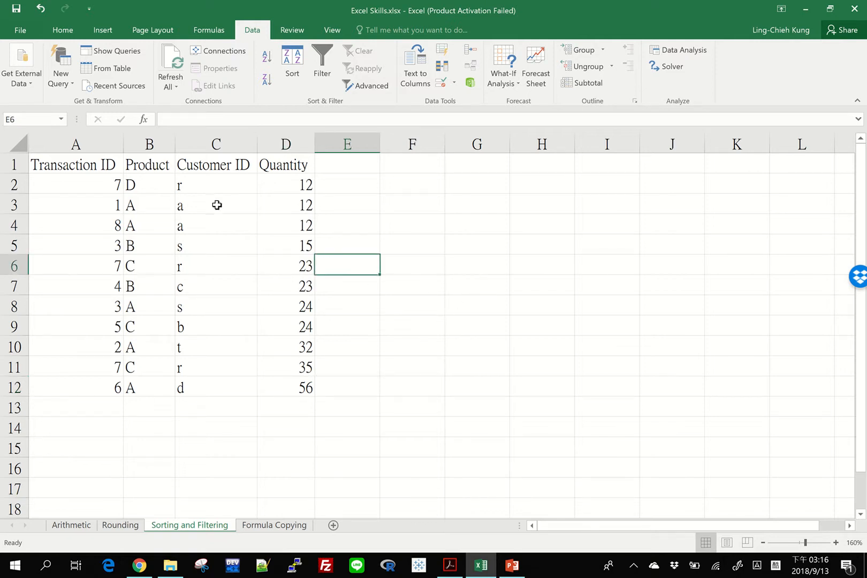
drag(209, 186, 226, 395)
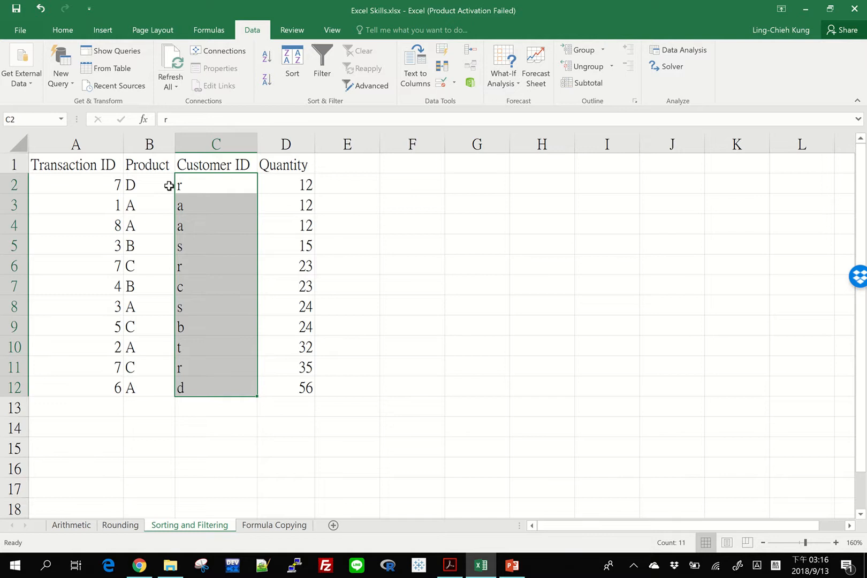
drag(169, 186, 147, 382)
click(199, 269)
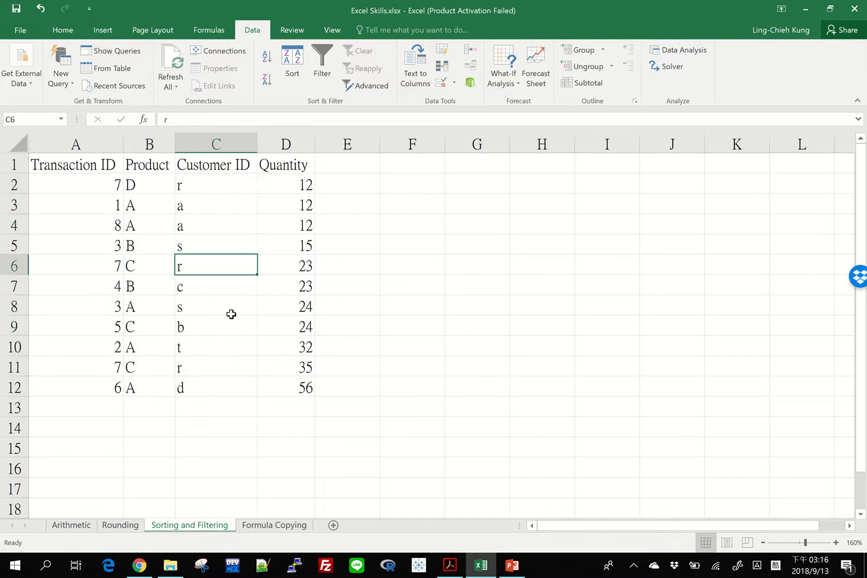
Open the Sort dialog for the whole table and set the first sort level to Customer ID by values
click(293, 82)
drag(162, 255, 487, 160)
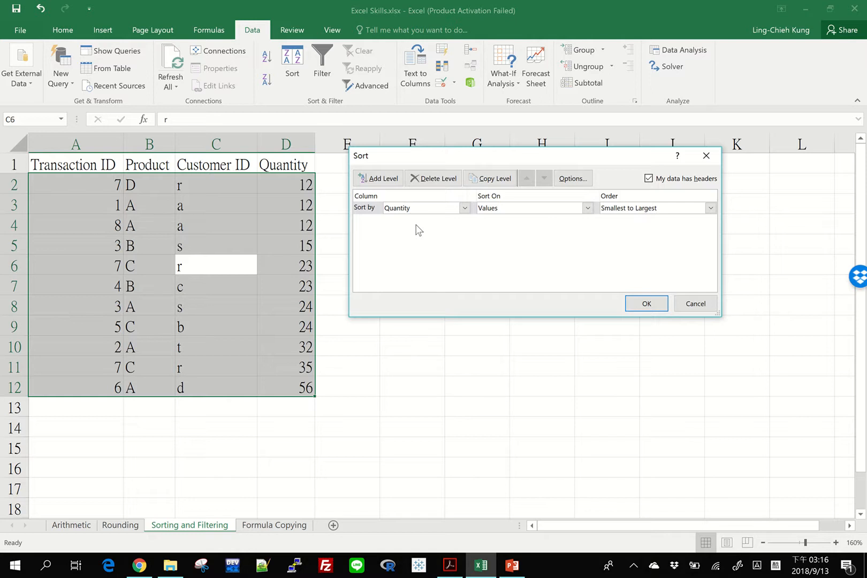
click(465, 208)
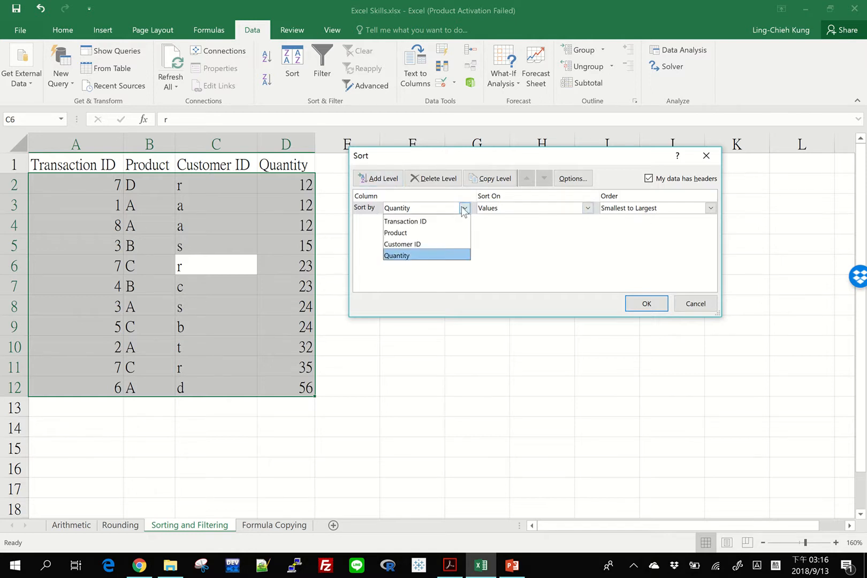
click(440, 244)
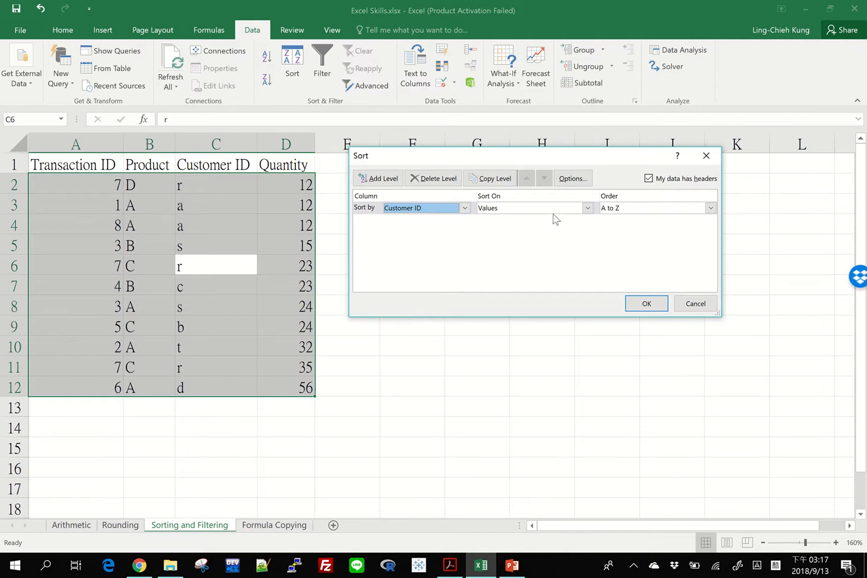
click(589, 209)
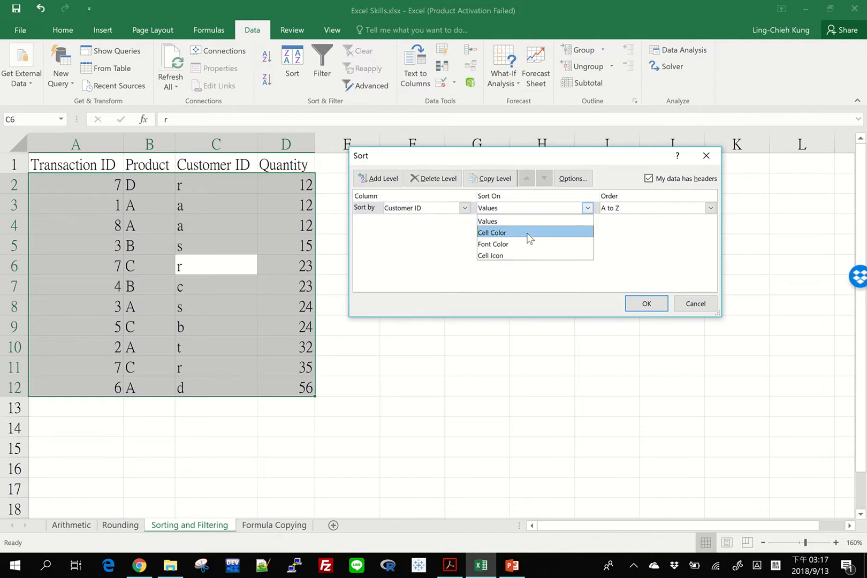
click(560, 222)
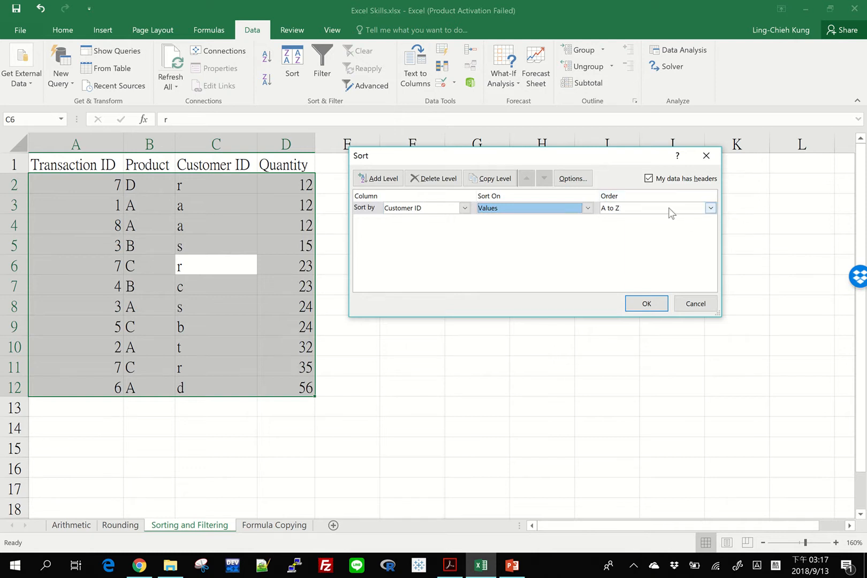
Add Product (A to Z) and Quantity (Largest to Smallest) as further sort levels and apply the sort
click(378, 179)
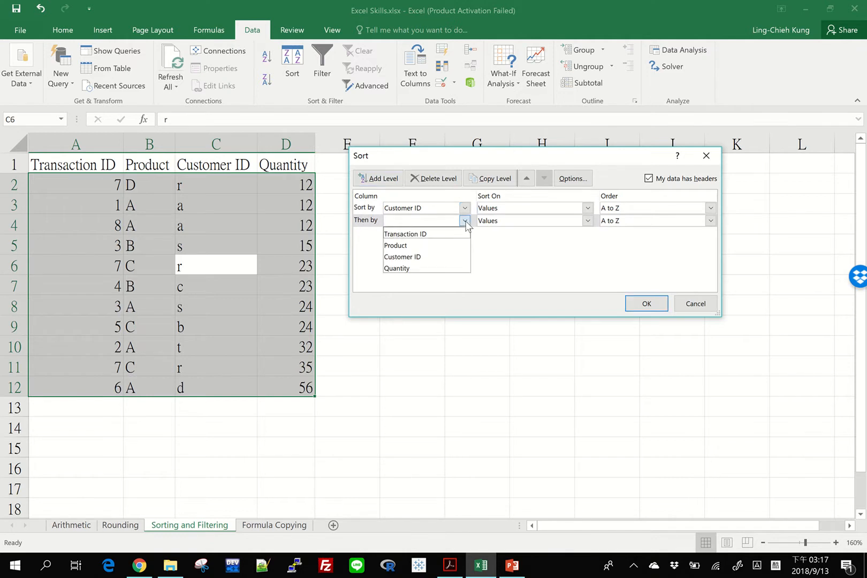
click(408, 246)
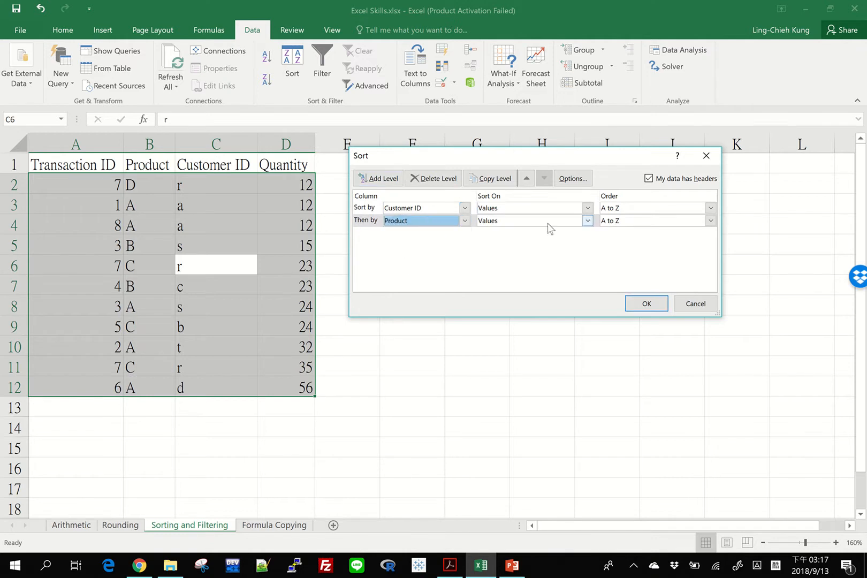
click(401, 183)
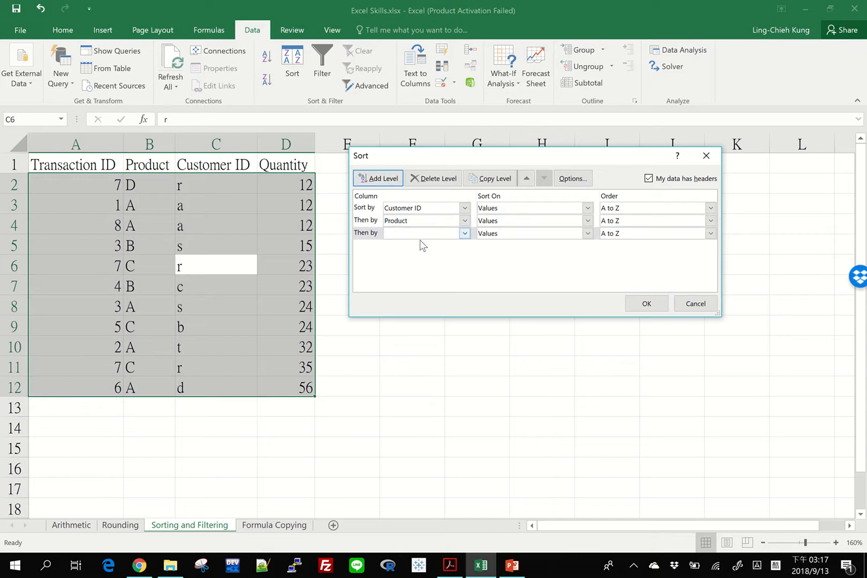
click(465, 234)
click(425, 282)
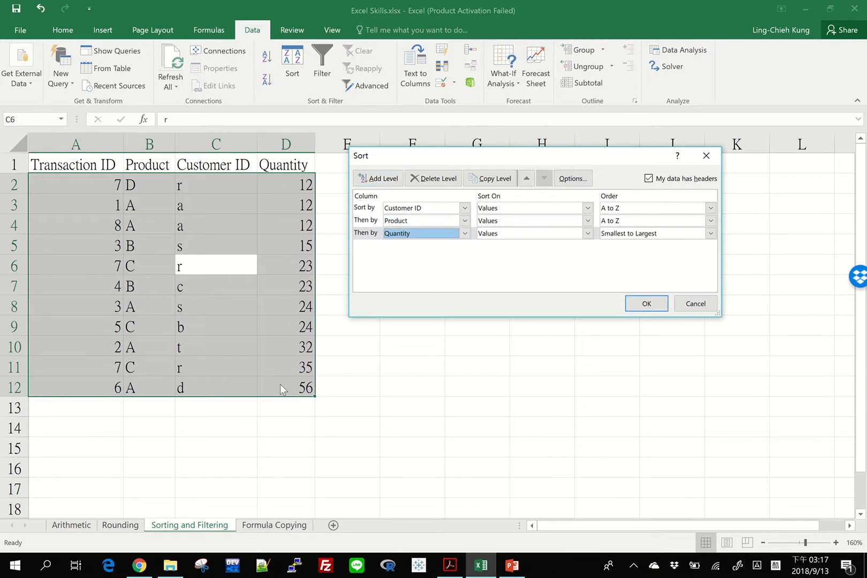
click(643, 236)
click(647, 257)
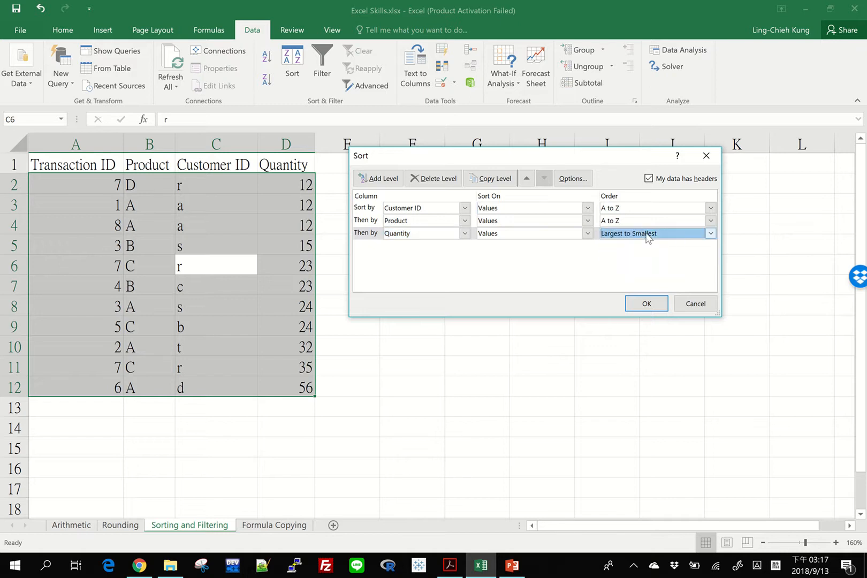
click(648, 303)
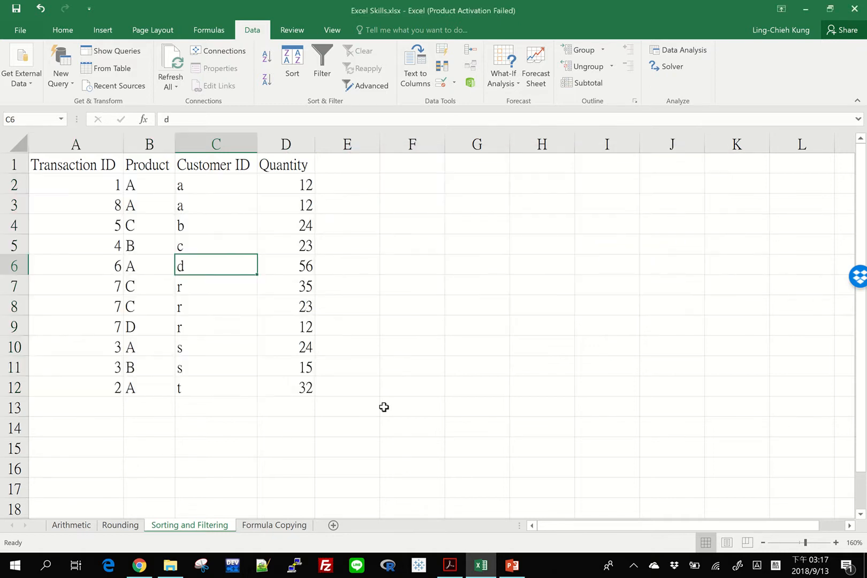
Examine the rows sharing a Customer ID and their Product and Quantity values
drag(217, 185, 230, 388)
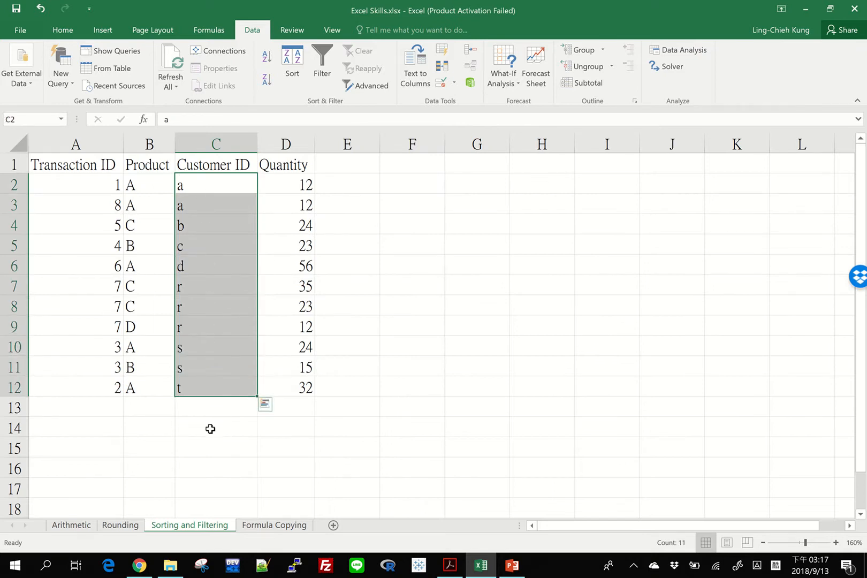
drag(216, 185, 217, 198)
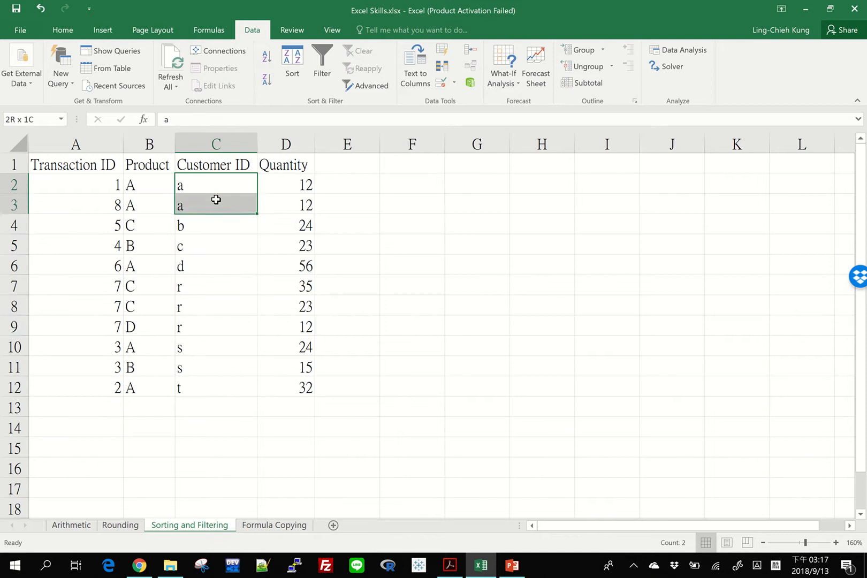
drag(144, 183, 141, 199)
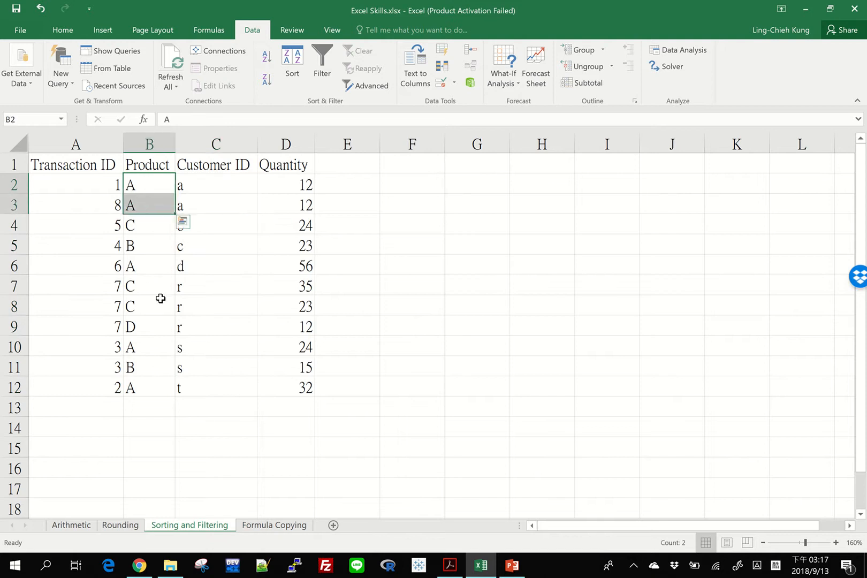
drag(215, 289, 209, 327)
drag(141, 283, 145, 327)
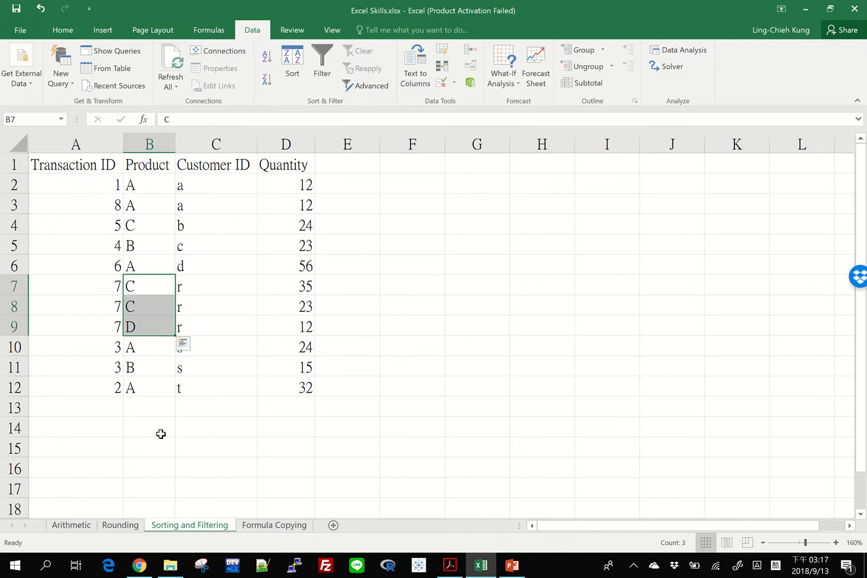
drag(135, 284, 143, 304)
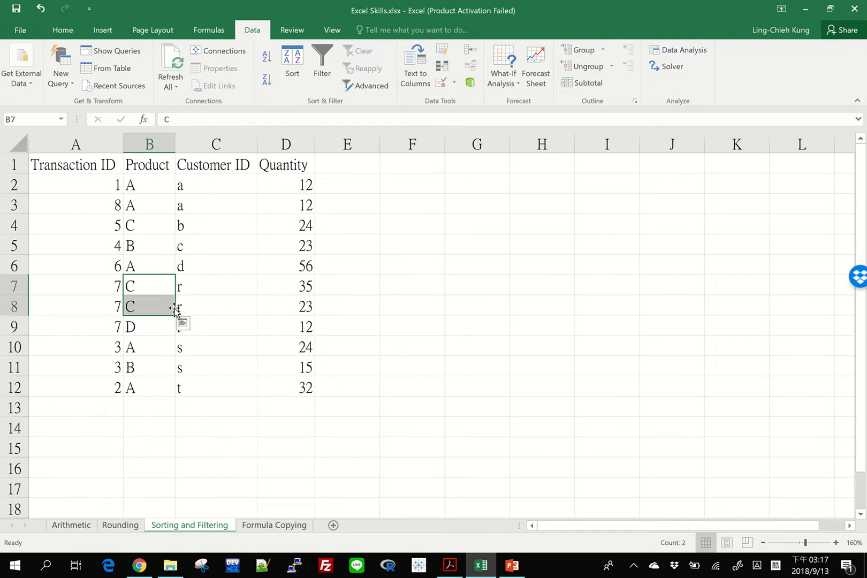
drag(286, 288, 288, 308)
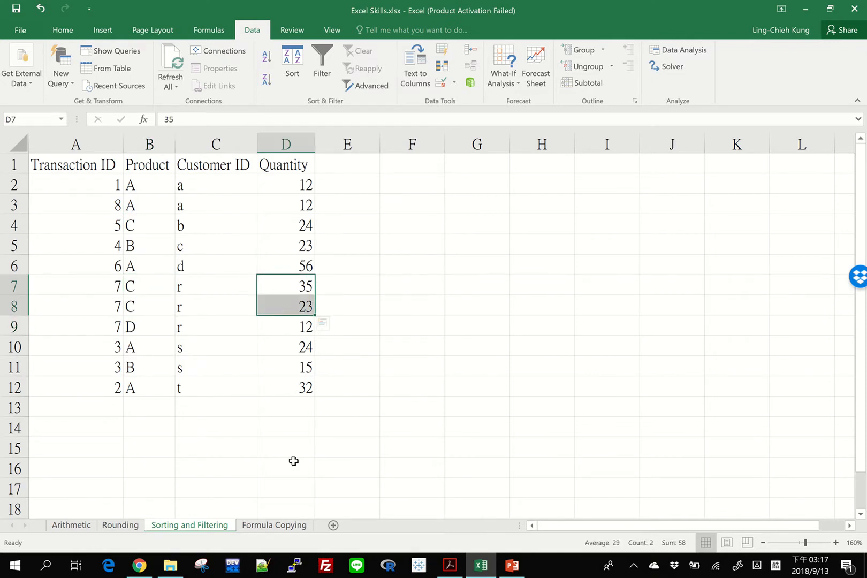
click(227, 350)
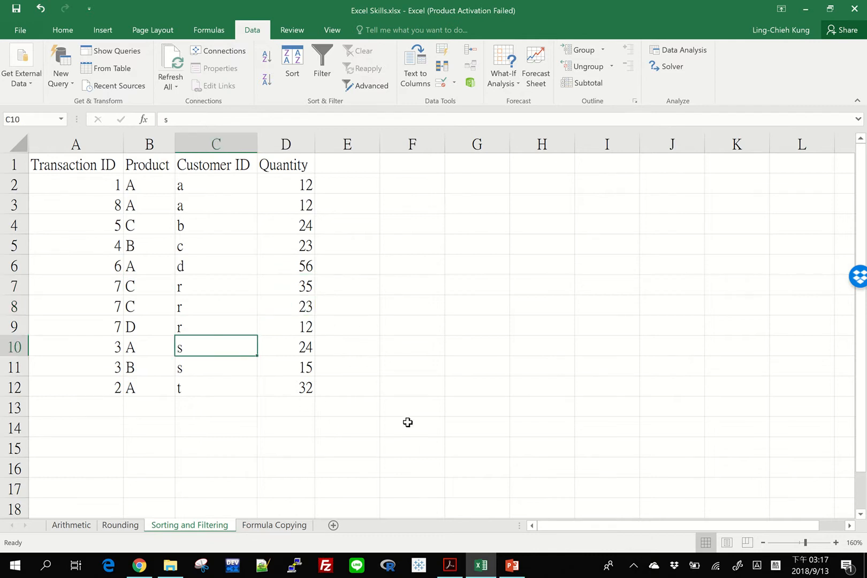
Sort the table by Transaction ID from smallest to largest
click(80, 185)
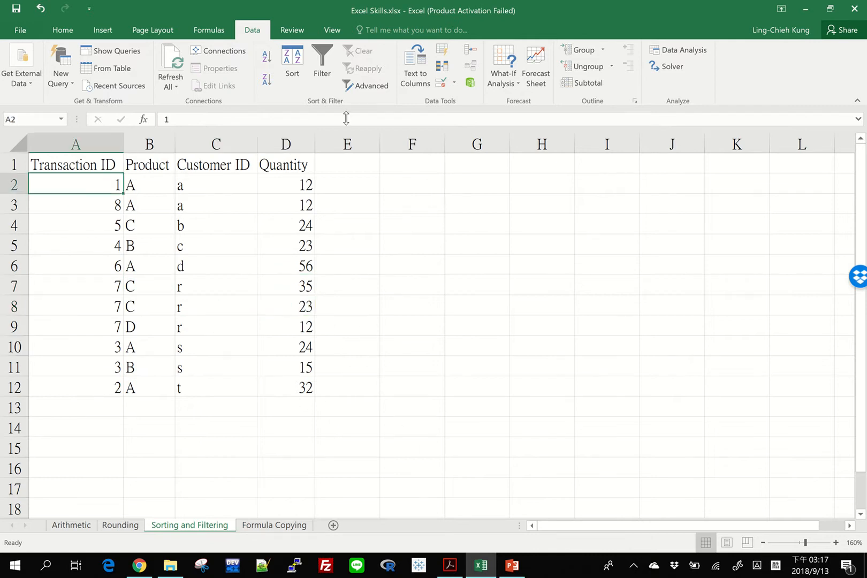
click(267, 56)
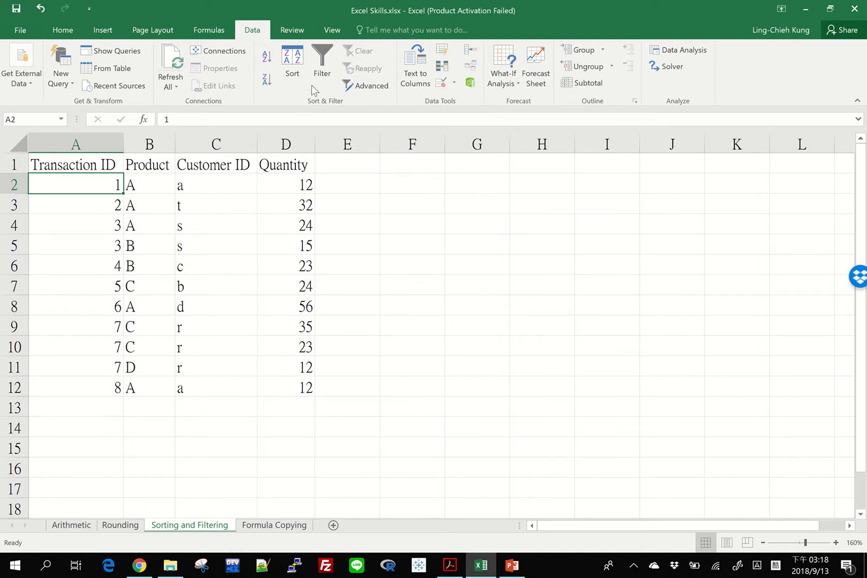
Turn on filtering for the table and filter the Product column to show only B and D
key(ctrl+shift+l)
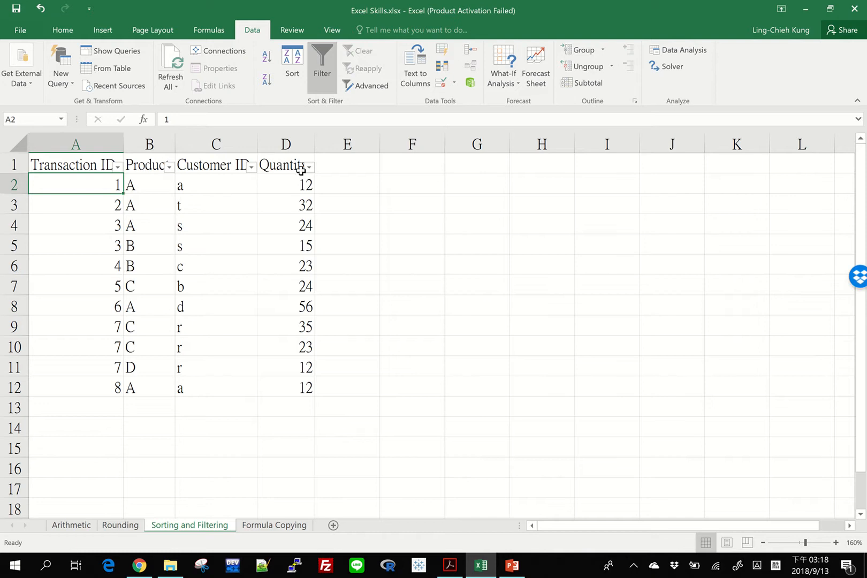
click(169, 168)
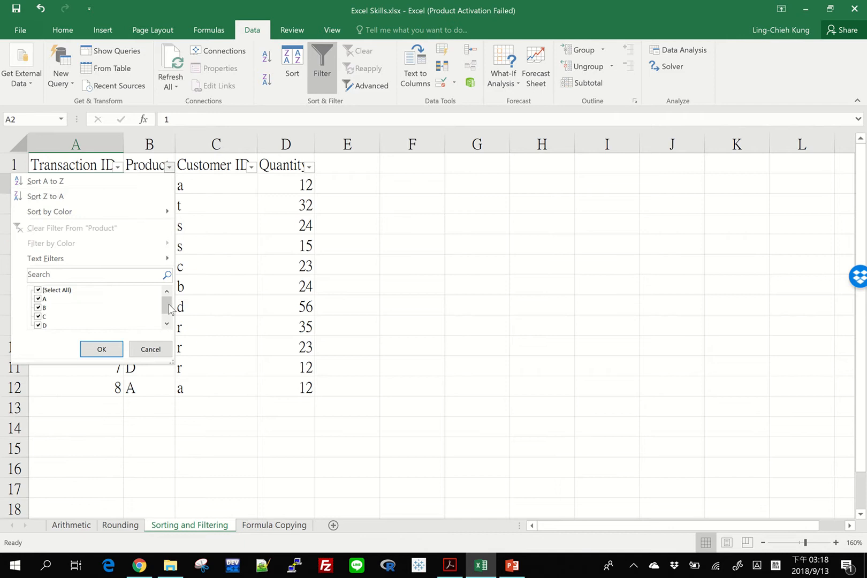
click(166, 324)
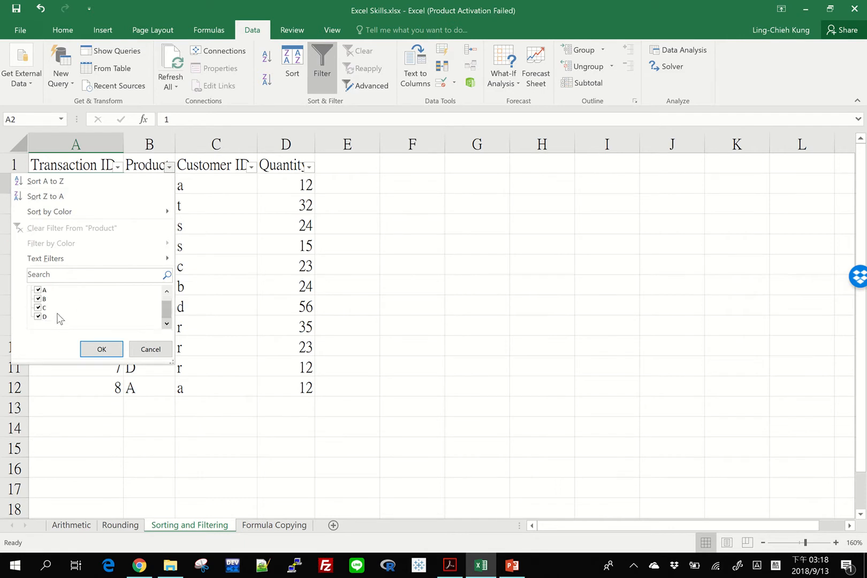
scroll(167, 302, up, 1)
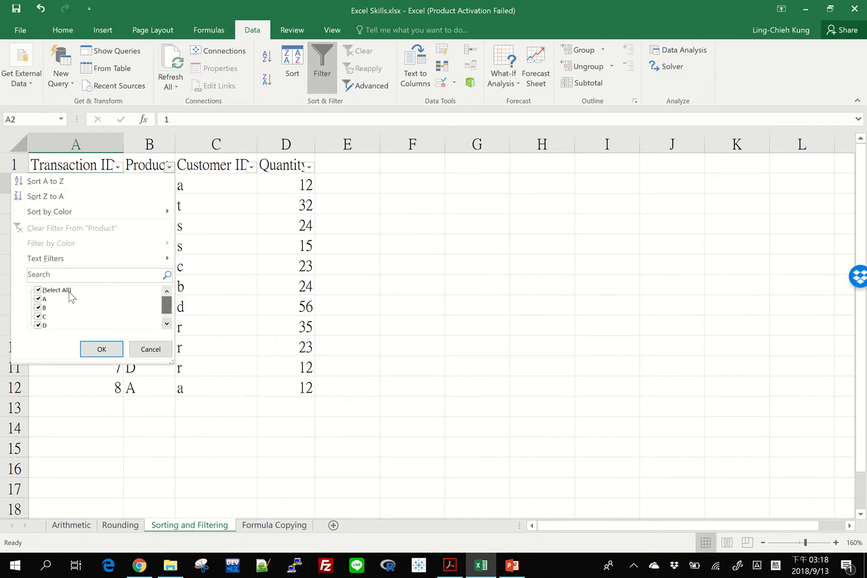
click(37, 290)
click(38, 308)
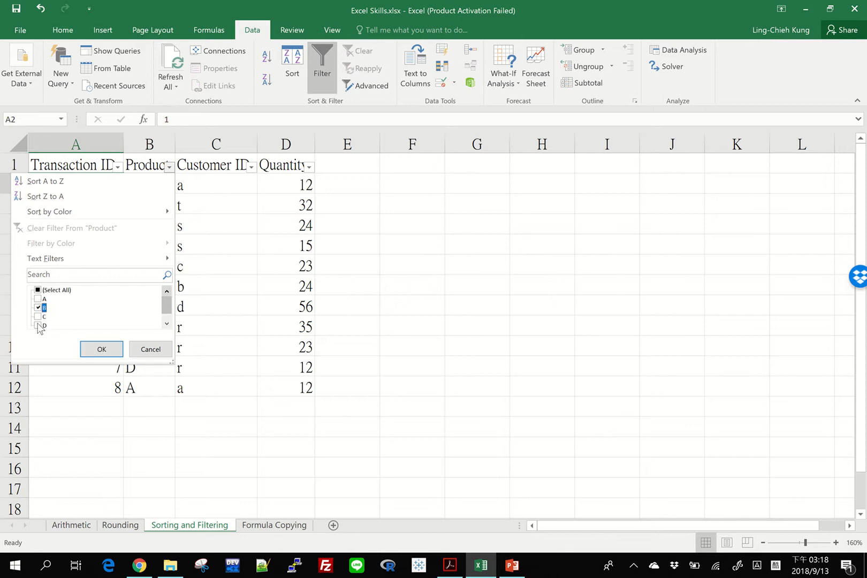
click(100, 350)
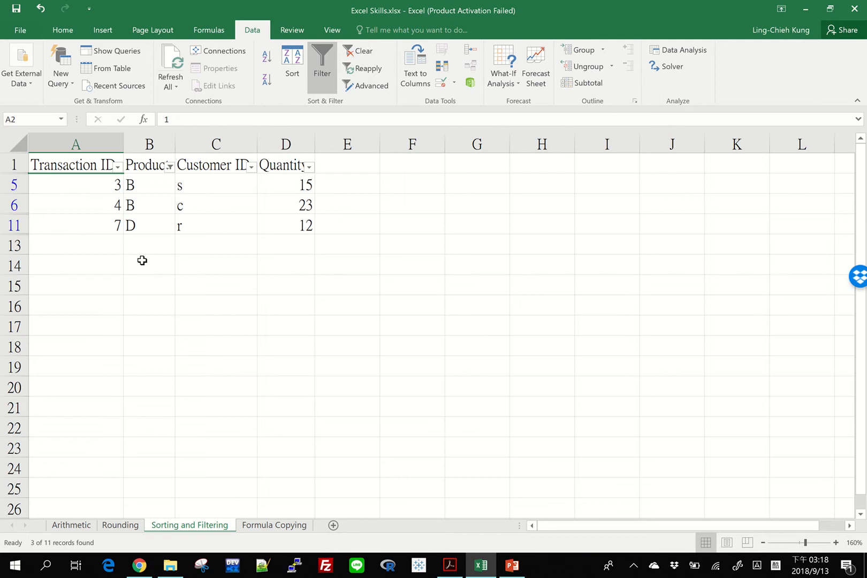
Clear the Product filter by selecting all products again
click(170, 169)
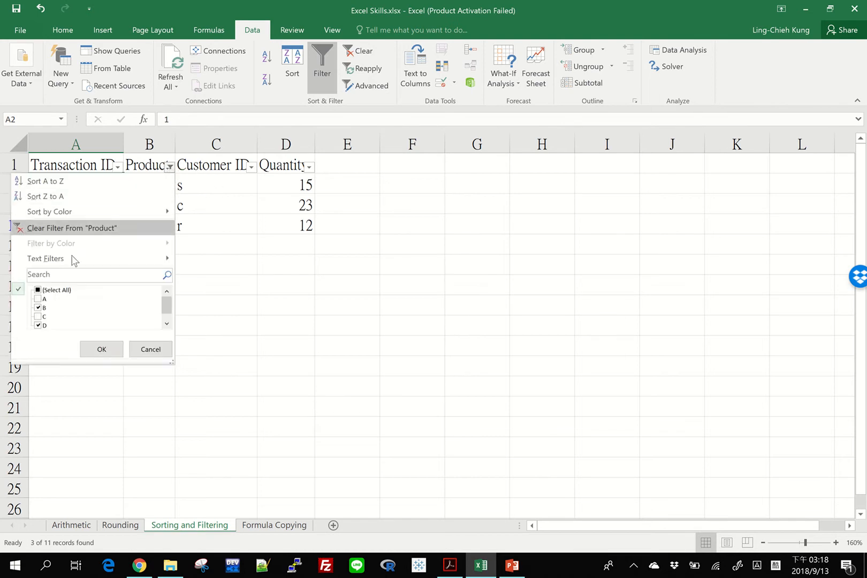
click(38, 291)
click(38, 290)
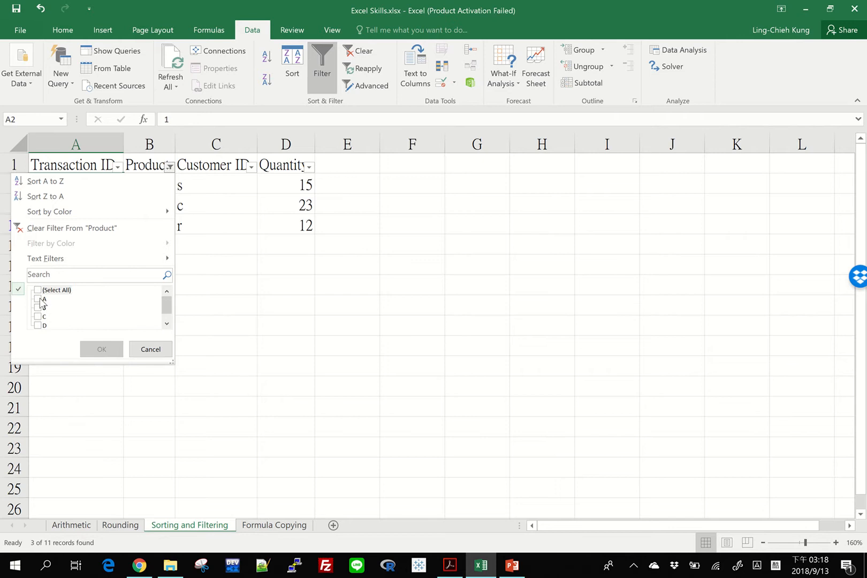
click(38, 290)
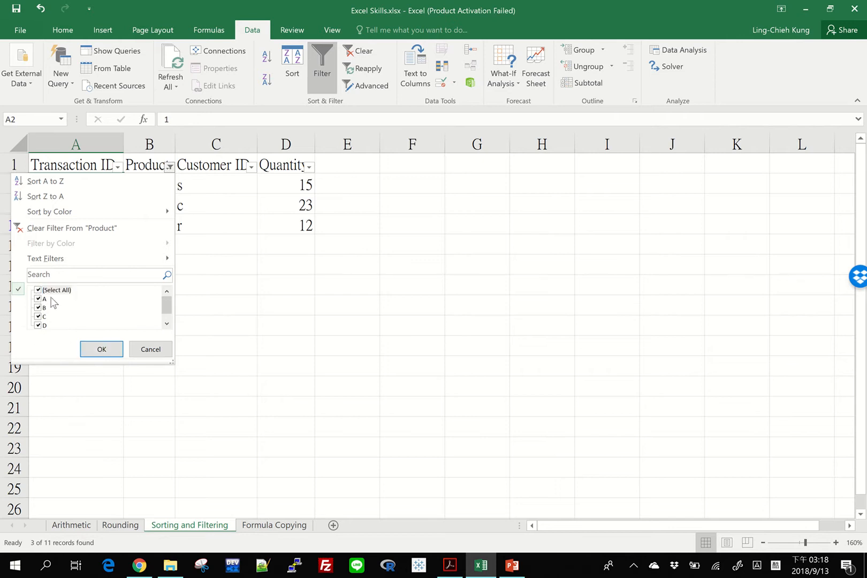
click(101, 349)
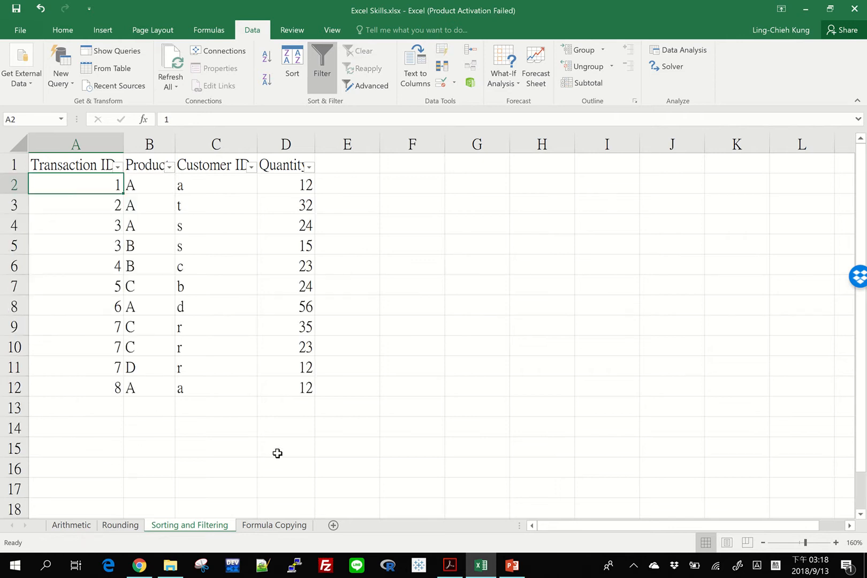
Filter the Customer ID column to show only r, s and t
click(251, 166)
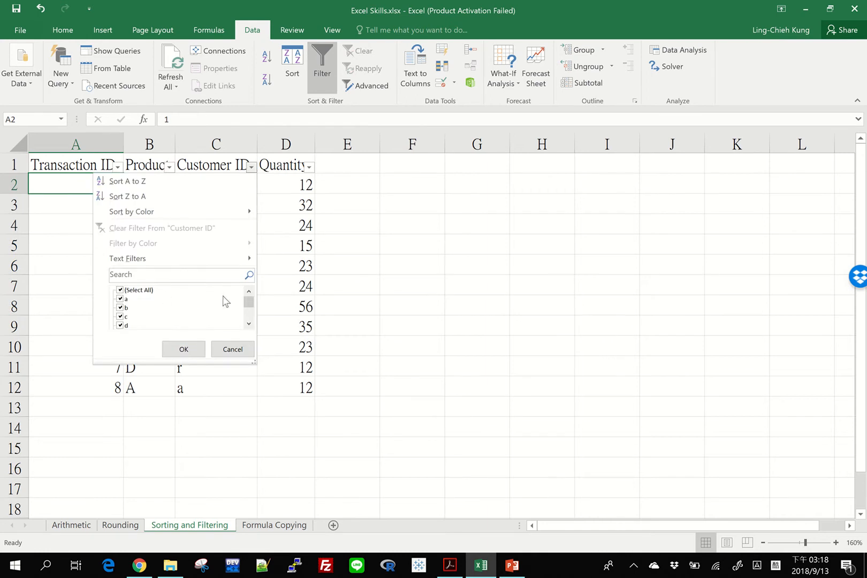
mouse_move(252, 308)
mouse_down()
mouse_move(254, 326)
mouse_move(242, 294)
mouse_up()
click(120, 291)
click(250, 317)
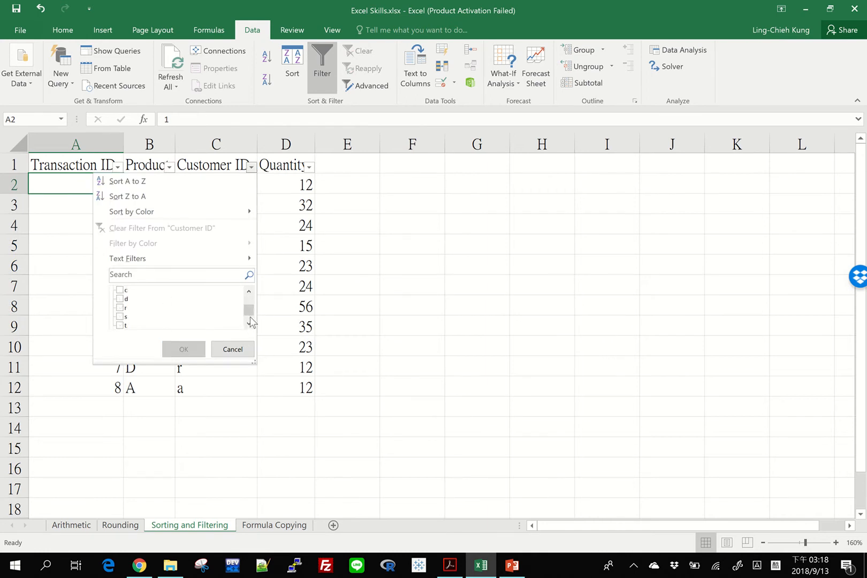
click(120, 308)
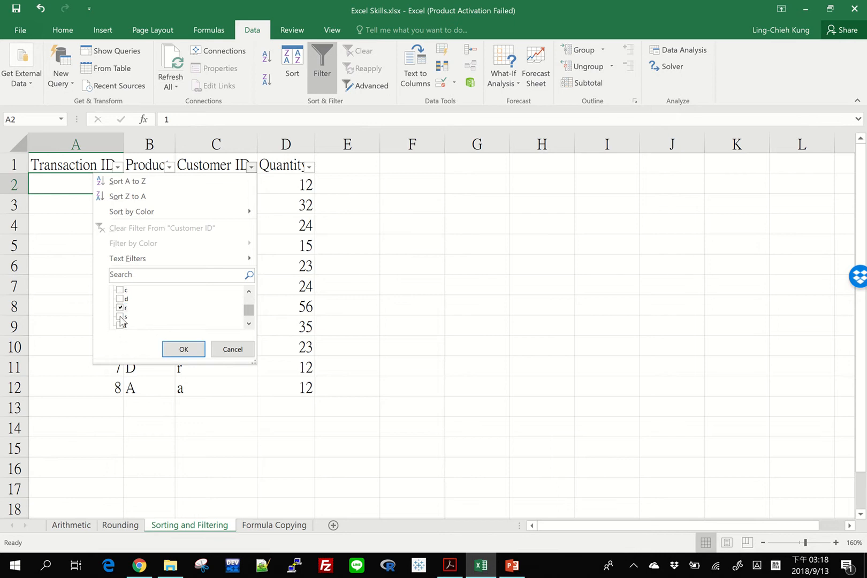
click(119, 317)
click(120, 325)
click(195, 351)
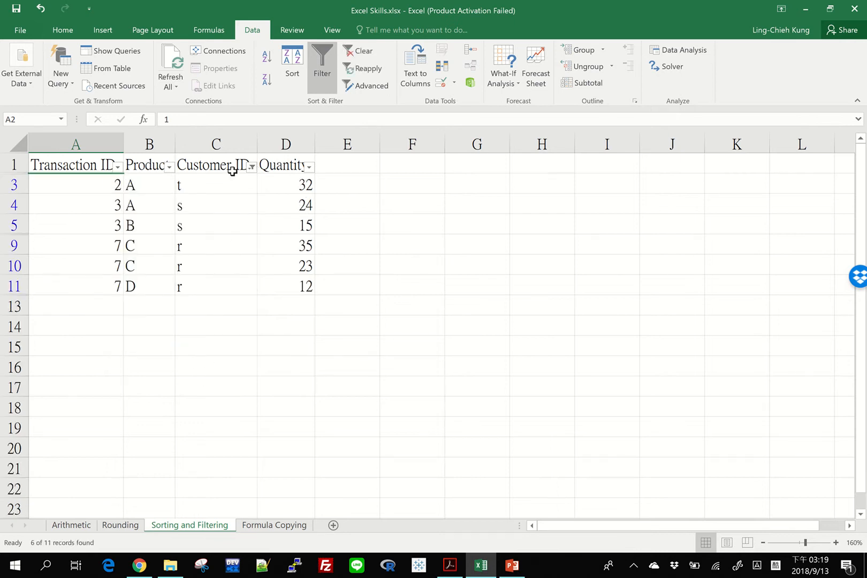
click(170, 168)
click(39, 290)
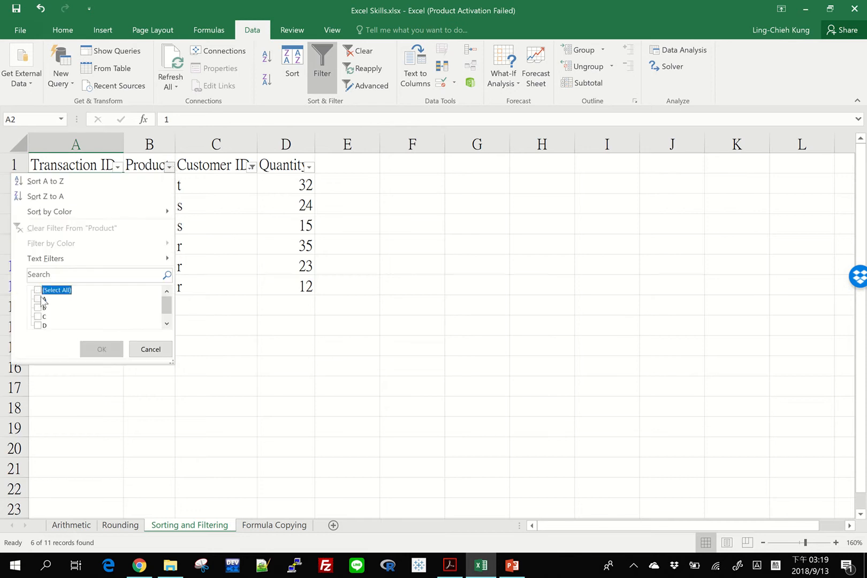
click(169, 167)
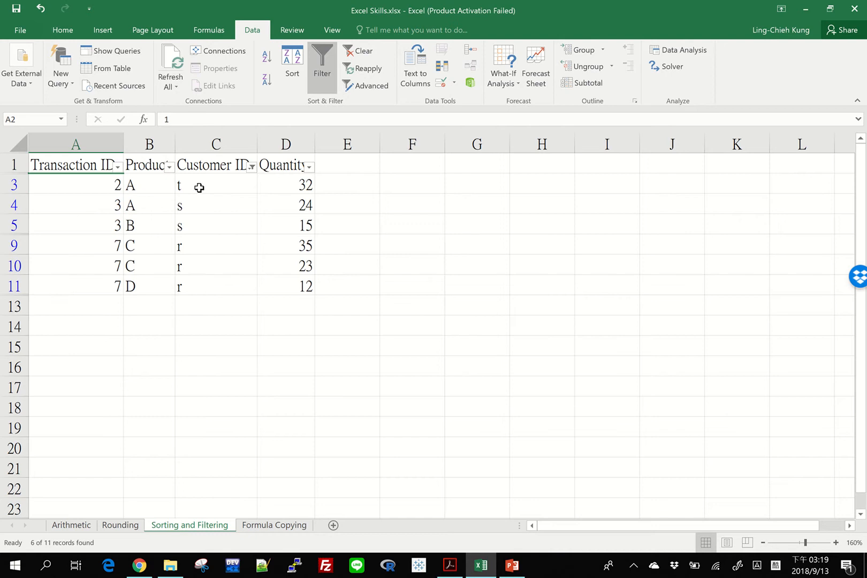
Filter the Product column to show only product A
click(170, 168)
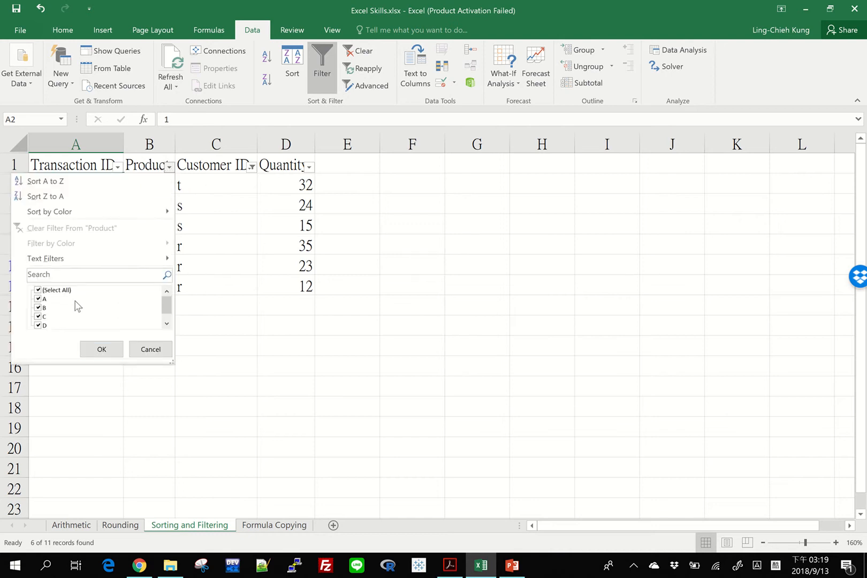
click(37, 291)
click(42, 299)
click(38, 290)
click(38, 290)
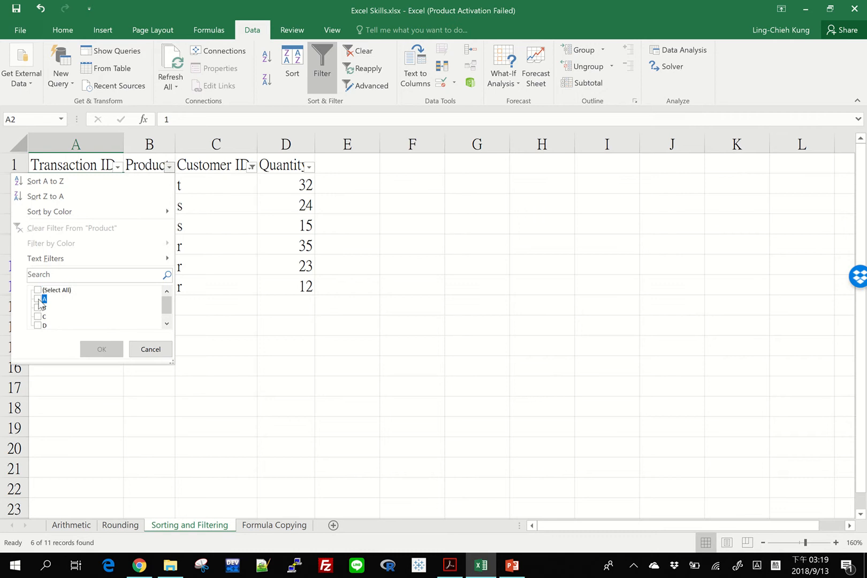
click(38, 299)
click(102, 349)
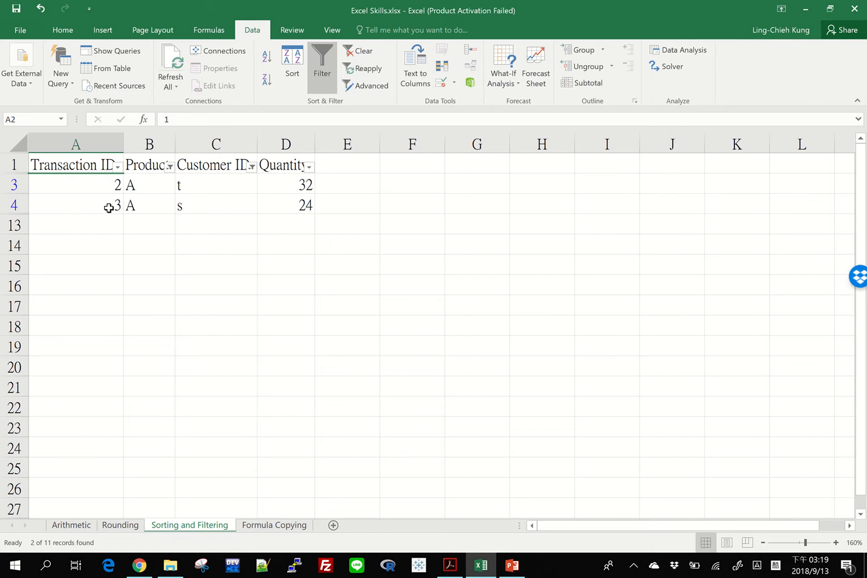
Clear the Customer ID filter by selecting all customer IDs
click(251, 166)
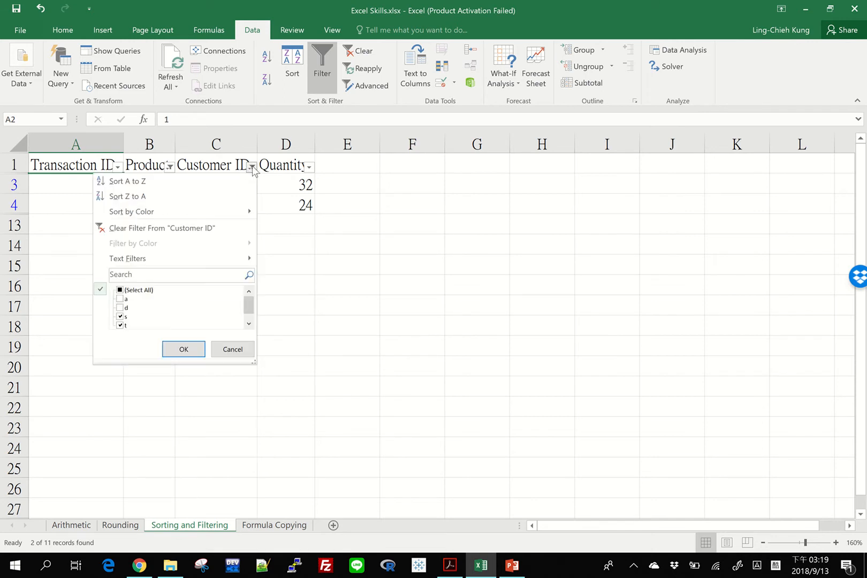
click(119, 290)
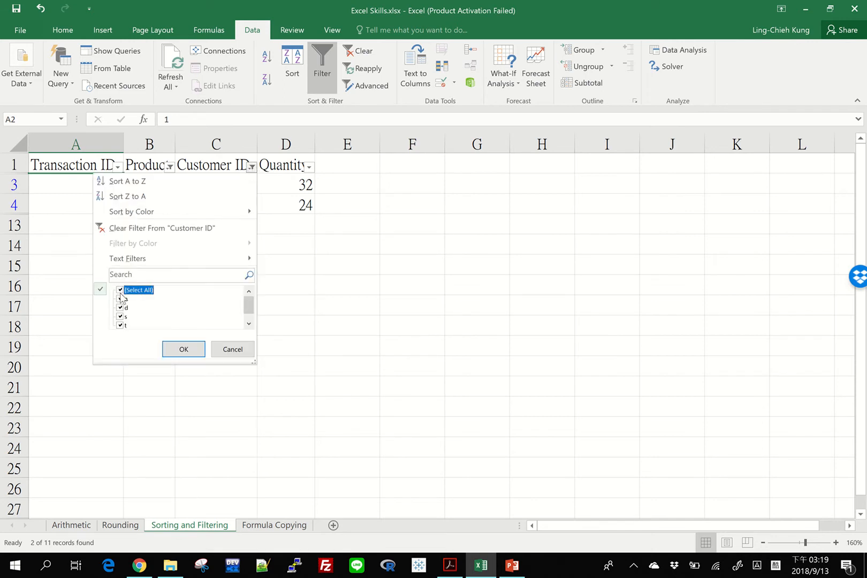
click(176, 349)
Remove the Product filter by checking all products so every transaction is displayed
click(169, 167)
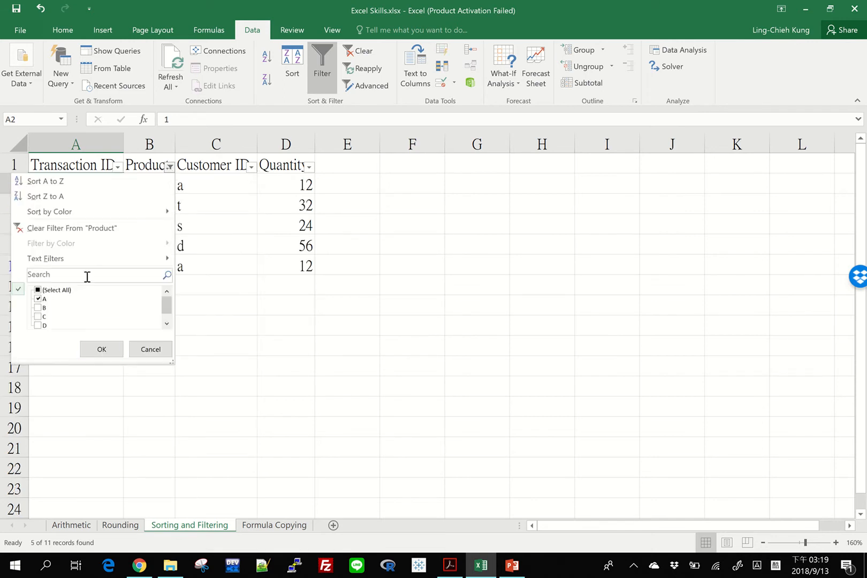
click(44, 291)
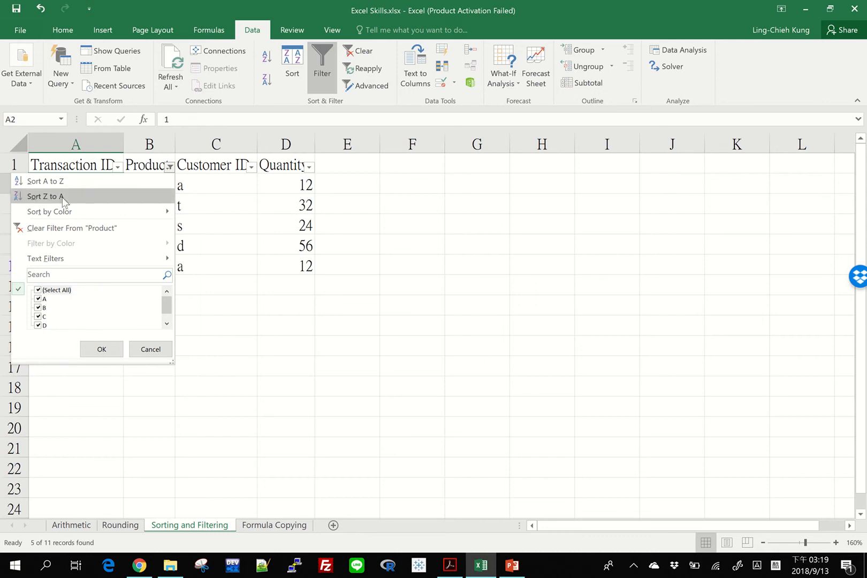
mouse_move(43, 262)
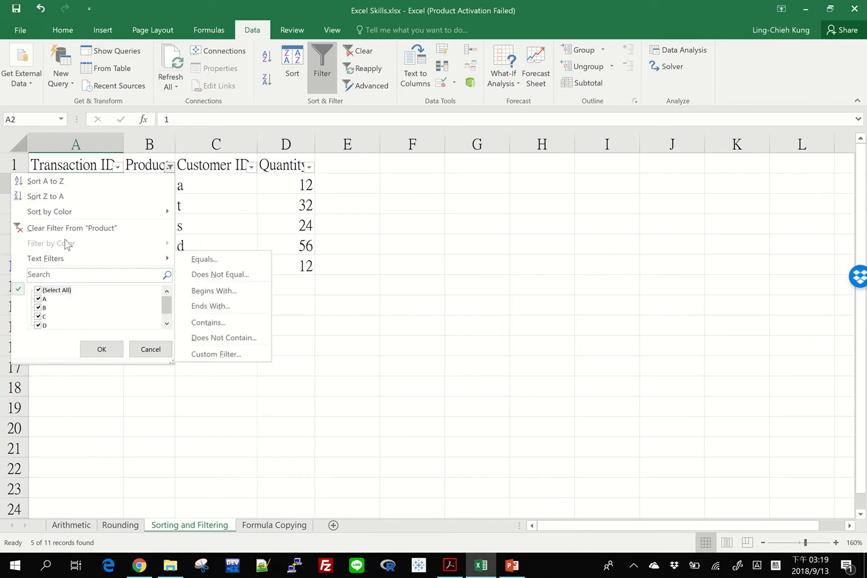
click(56, 275)
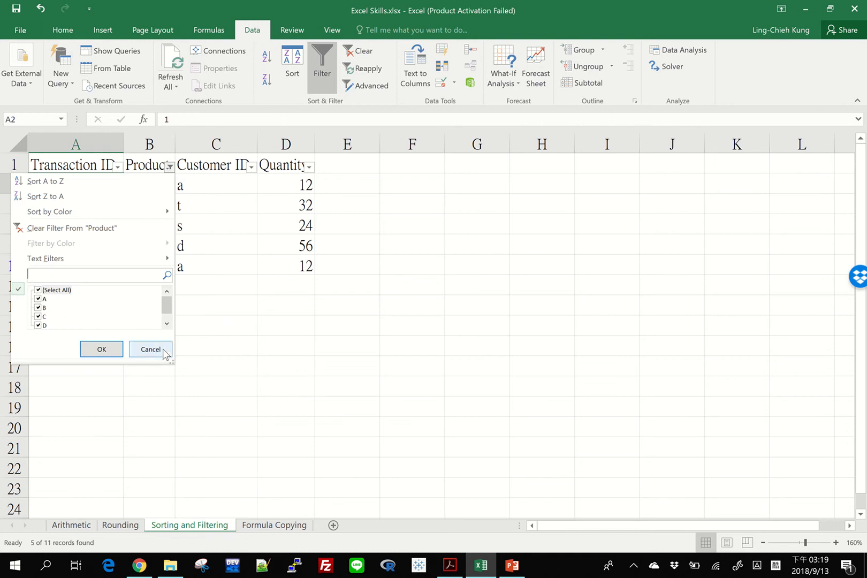
click(101, 349)
click(169, 167)
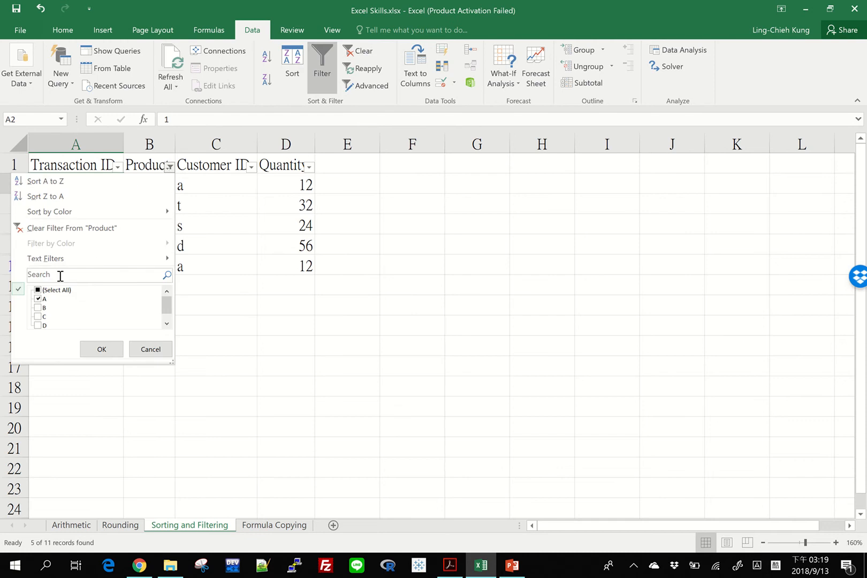
click(38, 291)
click(103, 349)
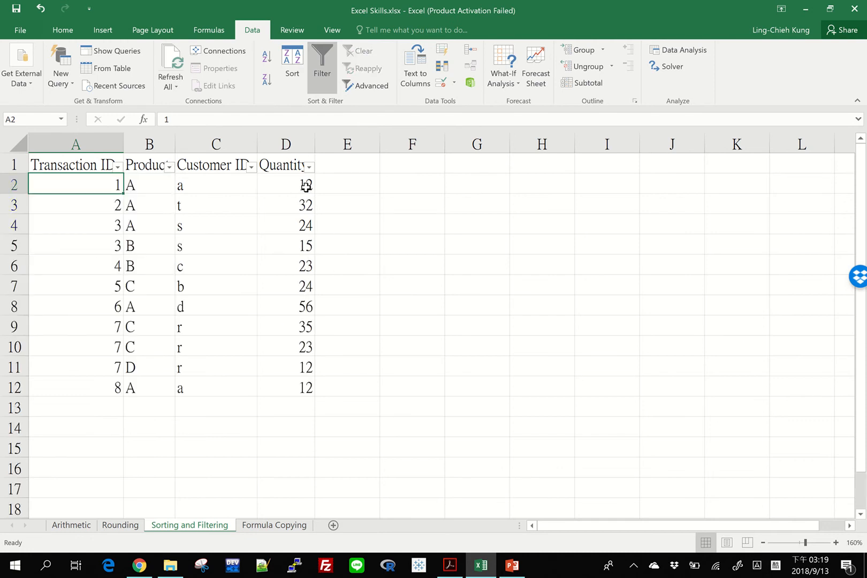
Select the Quantity column's cells from D1 to D12
click(282, 163)
drag(282, 164, 284, 257)
key(Escape)
click(285, 178)
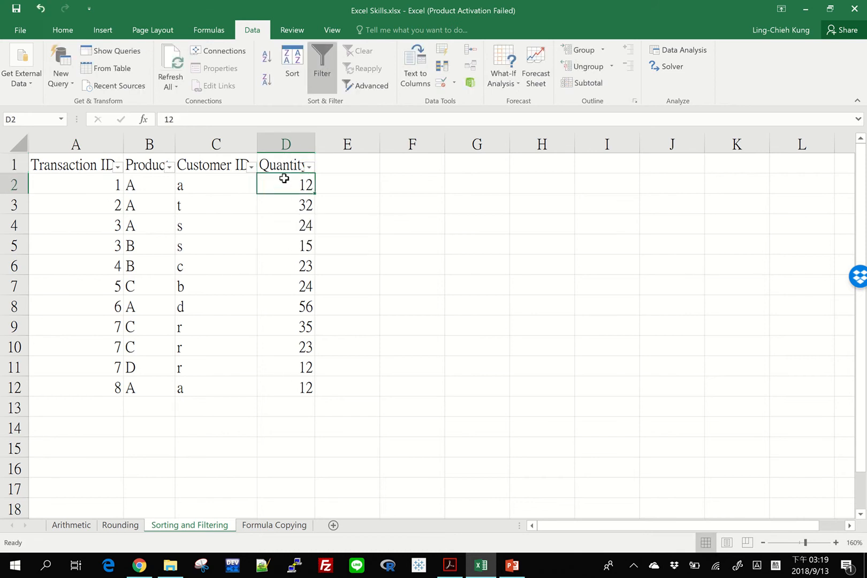
drag(285, 164, 301, 377)
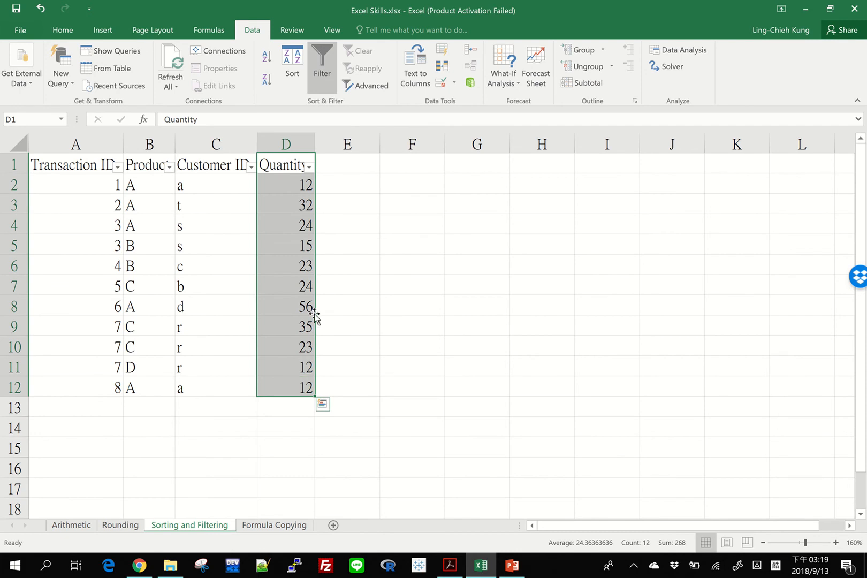
Open the Quantity filter and browse its value list without applying a filter
click(304, 266)
click(309, 166)
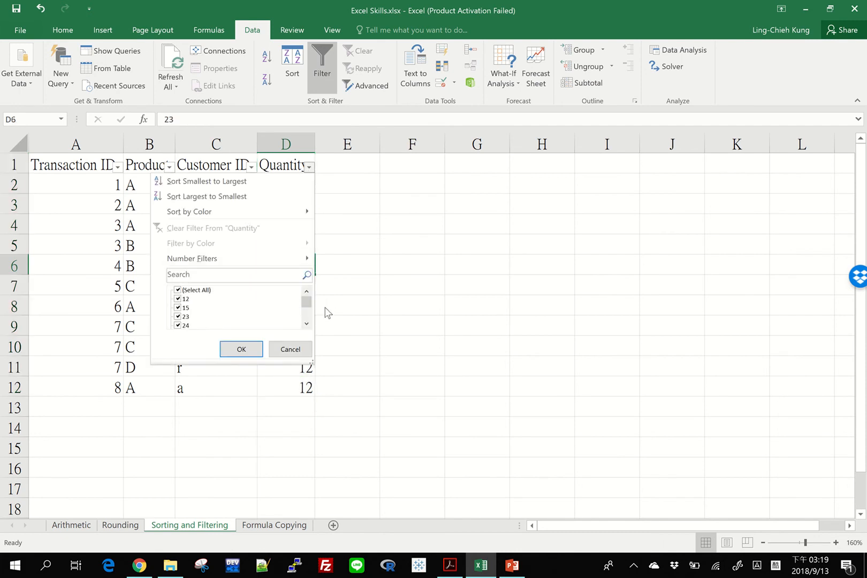
click(309, 315)
mouse_move(308, 315)
mouse_down()
mouse_move(309, 324)
mouse_move(308, 298)
mouse_up()
click(300, 350)
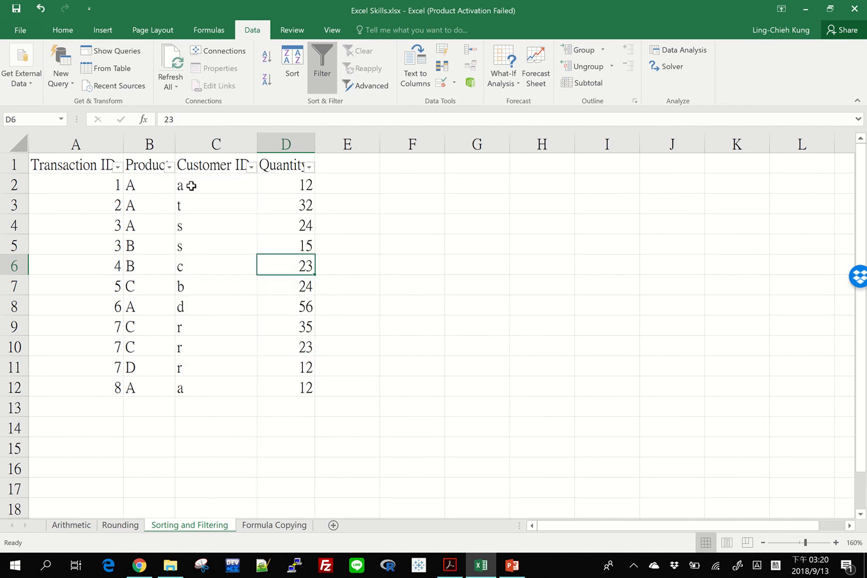
Select the Product and Customer ID cells from B2 to C12
drag(191, 185, 132, 391)
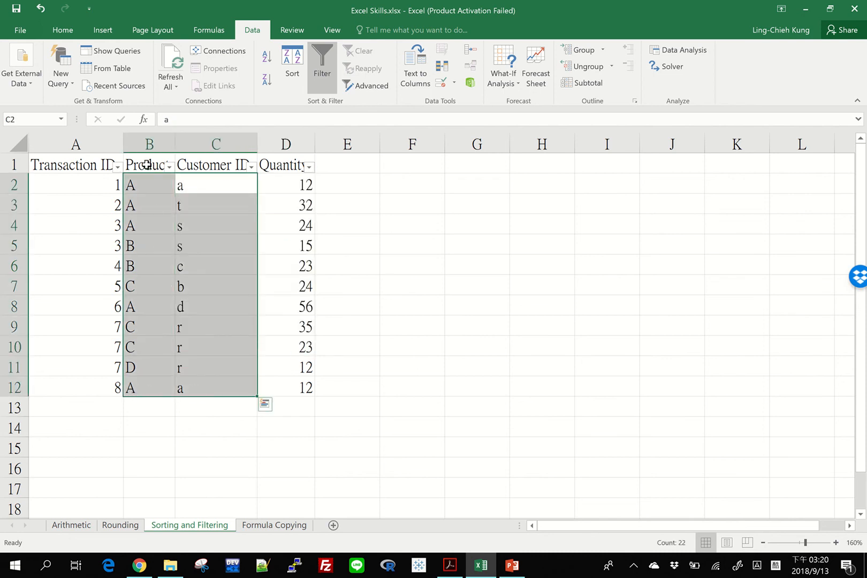